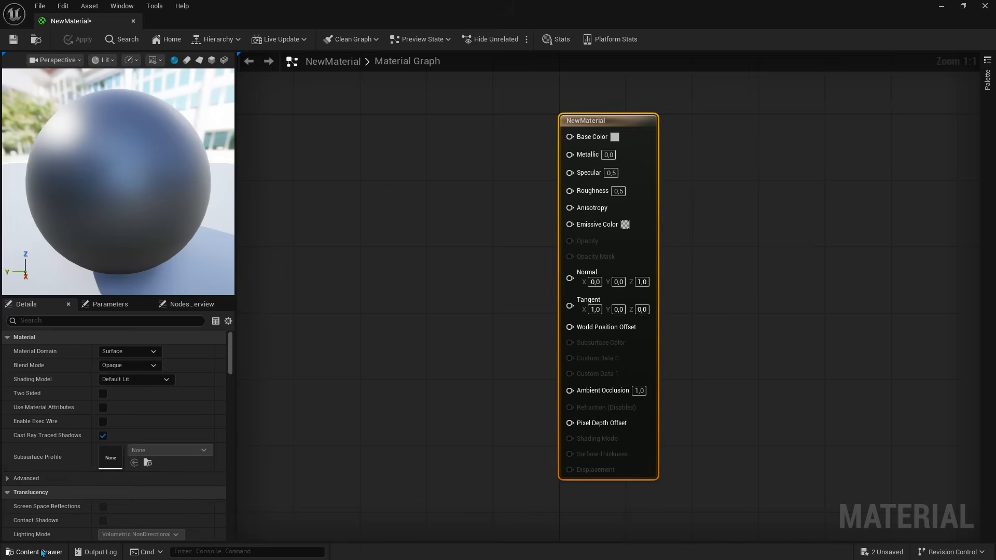
# Step: Create a material instance from NewMaterial in the Material folder, keeping the suggested name
pyautogui.click(34, 551)
pyautogui.rightClick(215, 413)
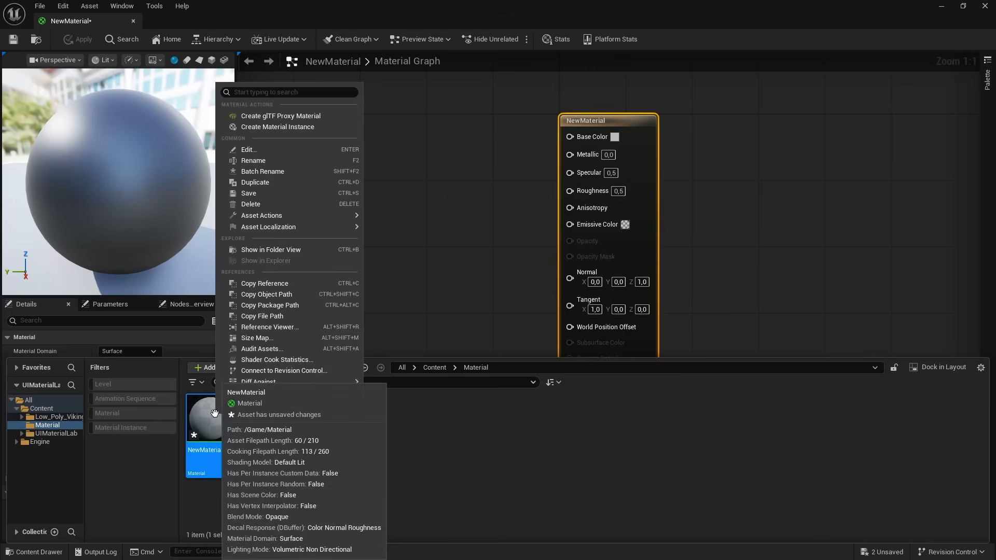
pyautogui.click(288, 132)
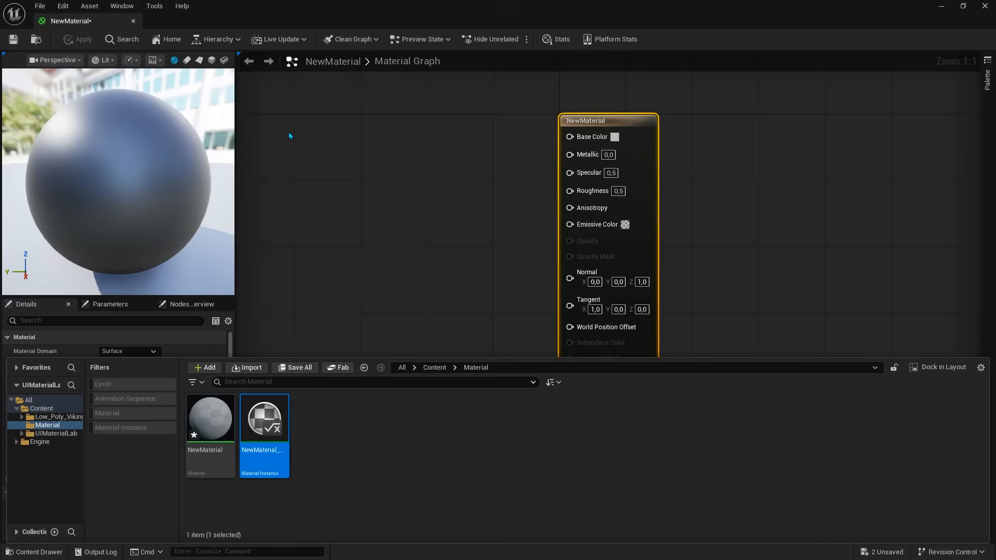
pyautogui.press('Return')
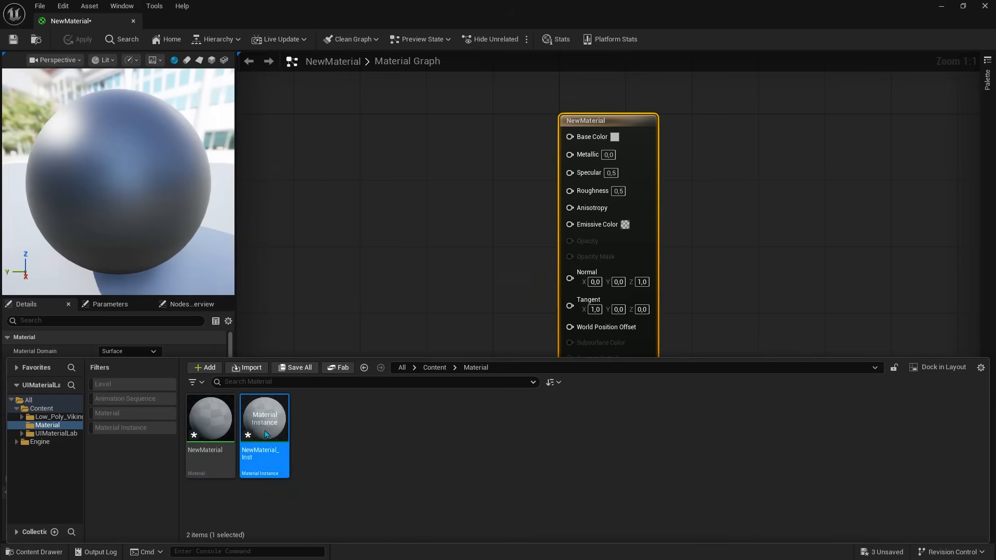
# Step: Open the new material instance and dock its Viewport below its Details panel
pyautogui.doubleClick(263, 426)
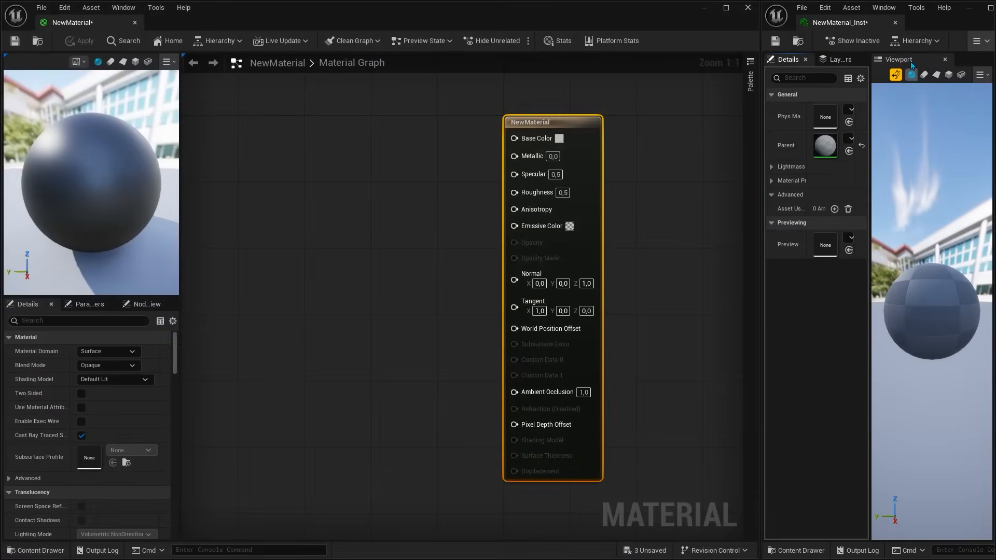
pyautogui.moveTo(900, 59); pyautogui.dragTo(871, 481)
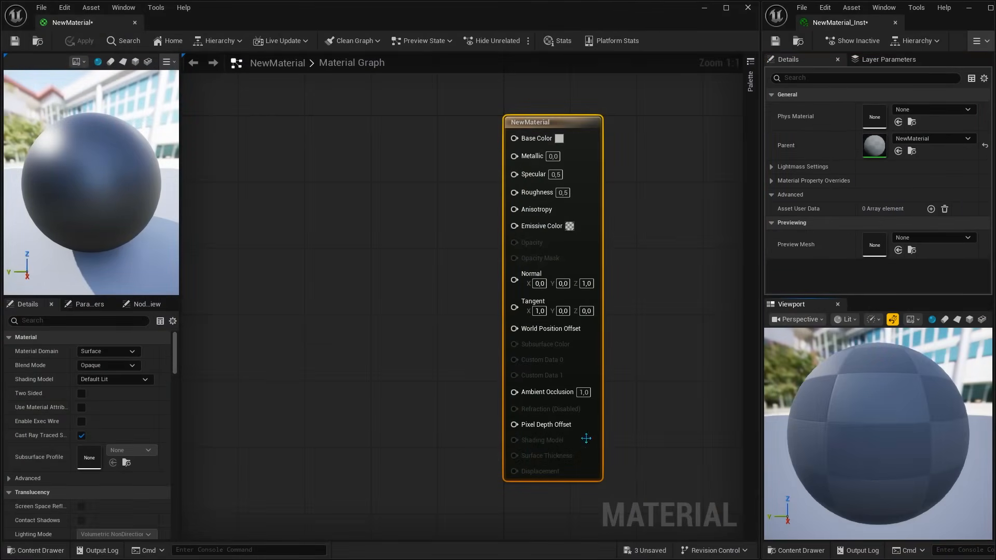
pyautogui.moveTo(361, 280); pyautogui.dragTo(452, 281, button='right')
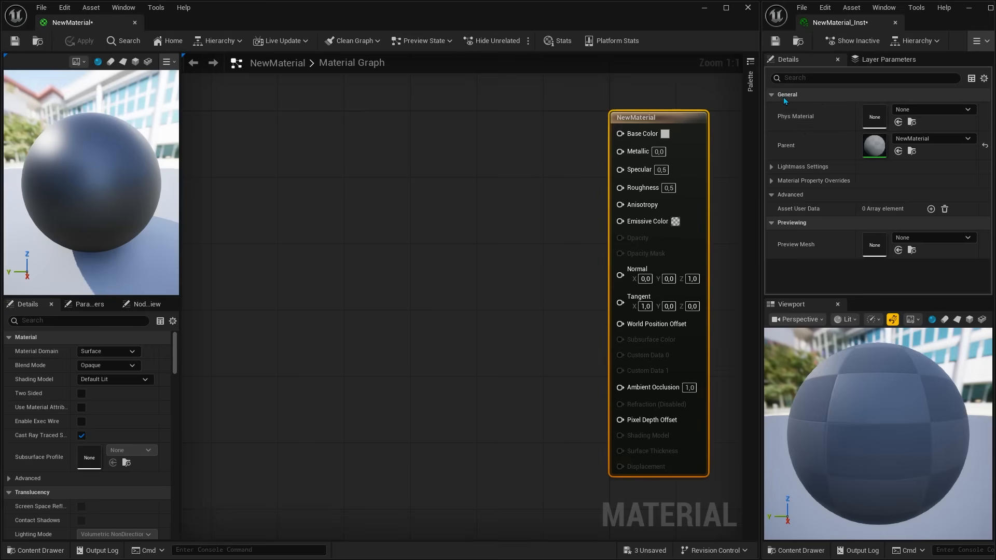
# Step: Expand the instance's Lightmass Settings and Material Property Overrides, then enable the Blend Mode override with Opaque
pyautogui.click(771, 170)
pyautogui.click(772, 237)
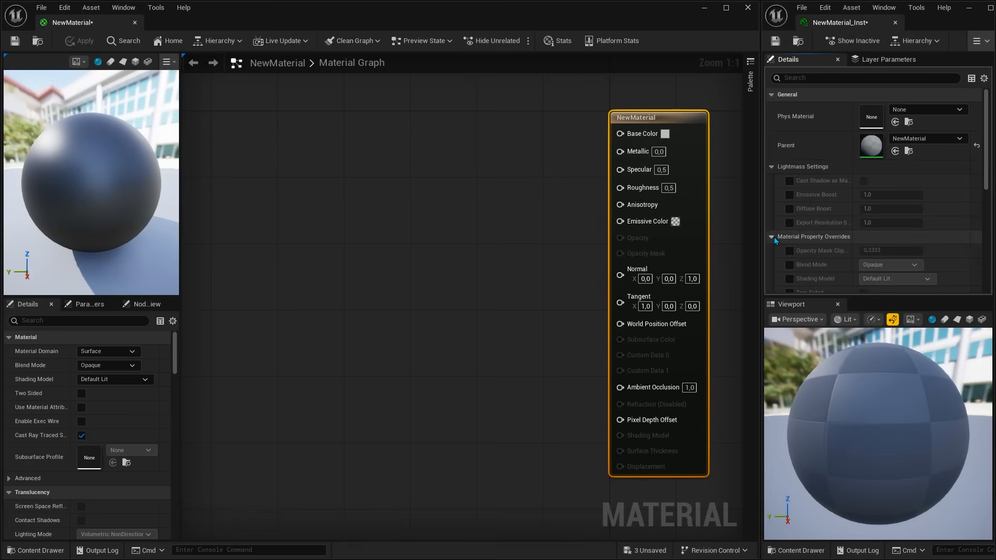
pyautogui.click(789, 265)
pyautogui.click(901, 267)
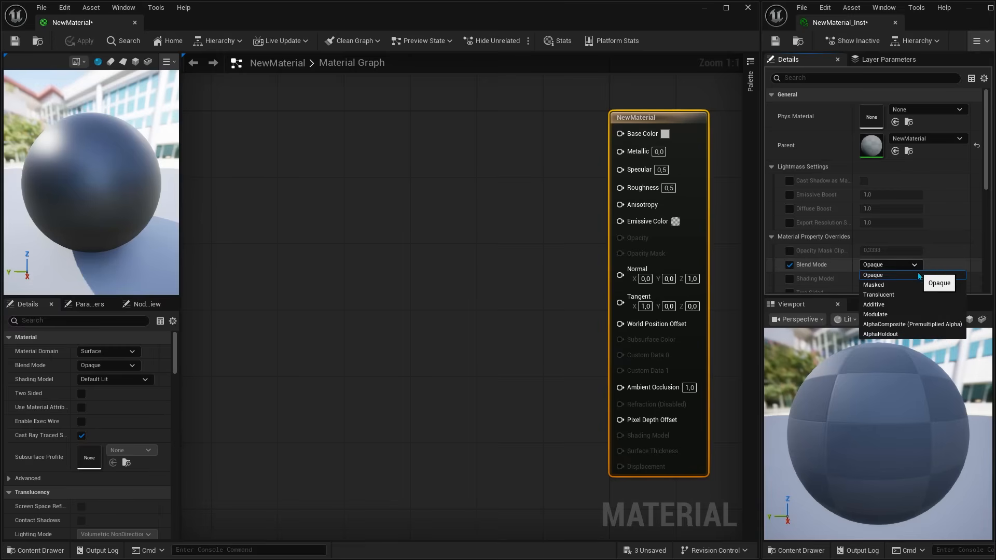
pyautogui.click(905, 264)
# Step: Enable the instance's Shading Model override, keeping Default Lit
pyautogui.scroll(-3, 901, 265)
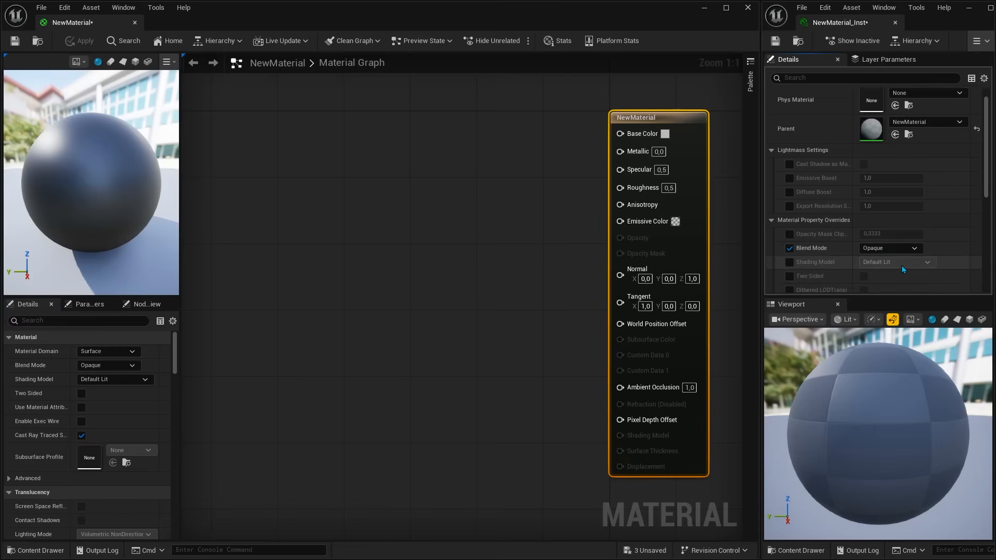
pyautogui.click(789, 213)
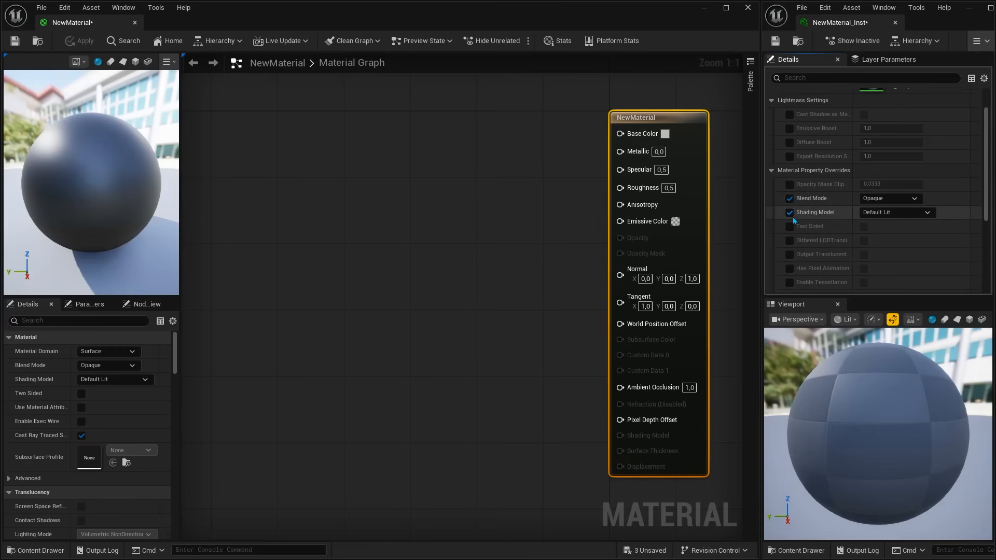
pyautogui.click(893, 215)
pyautogui.click(925, 217)
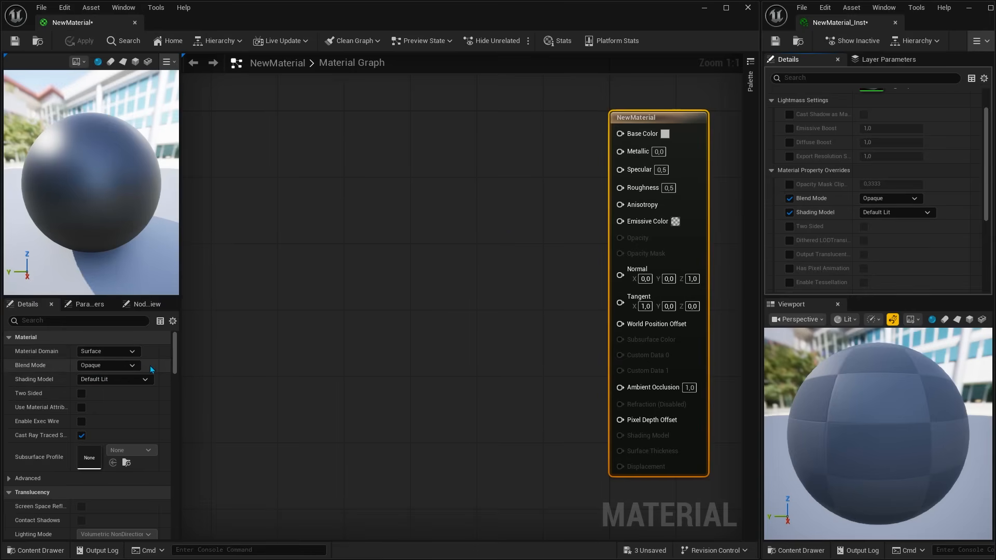
# Step: Apply the Translucent blend mode to the parent material and reset the instance's Blend Mode override to its default
pyautogui.click(126, 366)
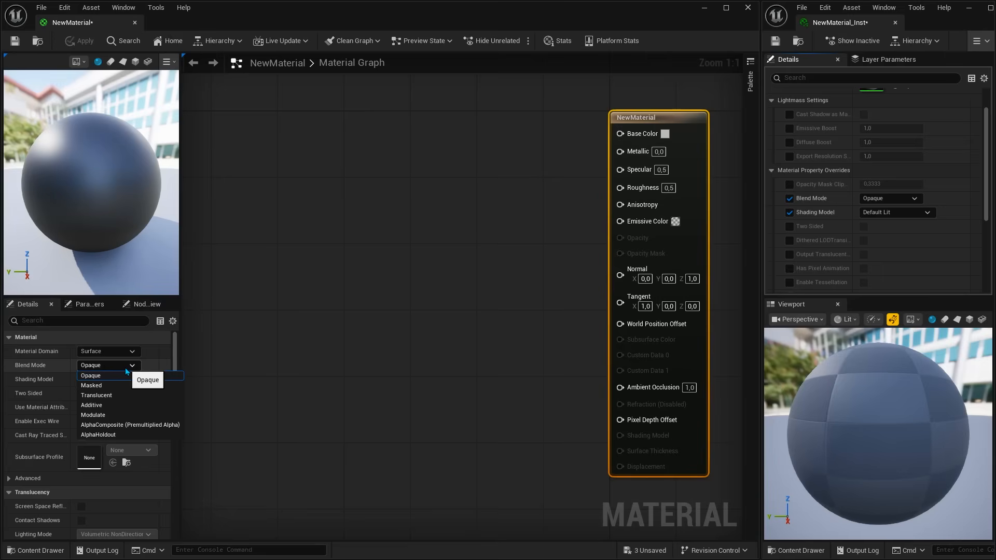
pyautogui.click(122, 397)
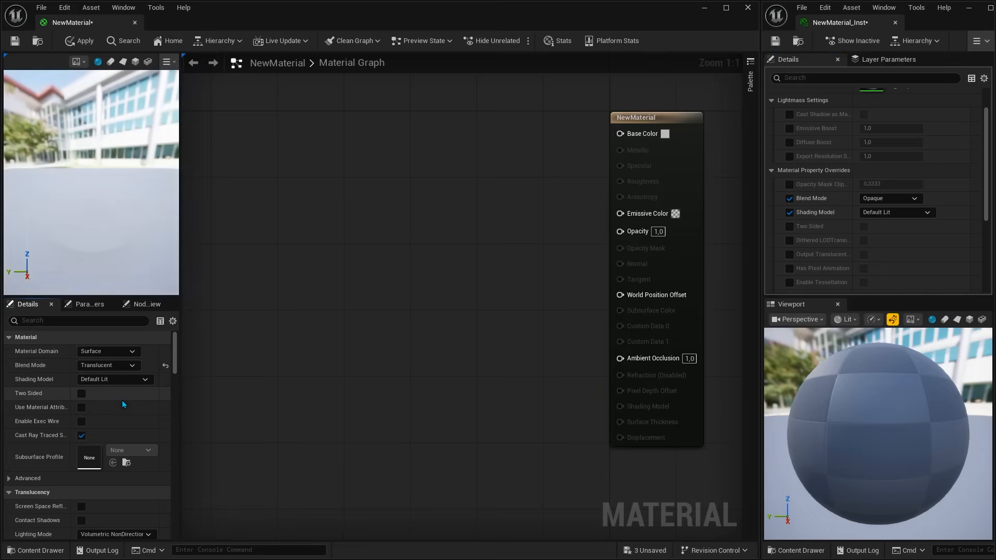
pyautogui.click(83, 43)
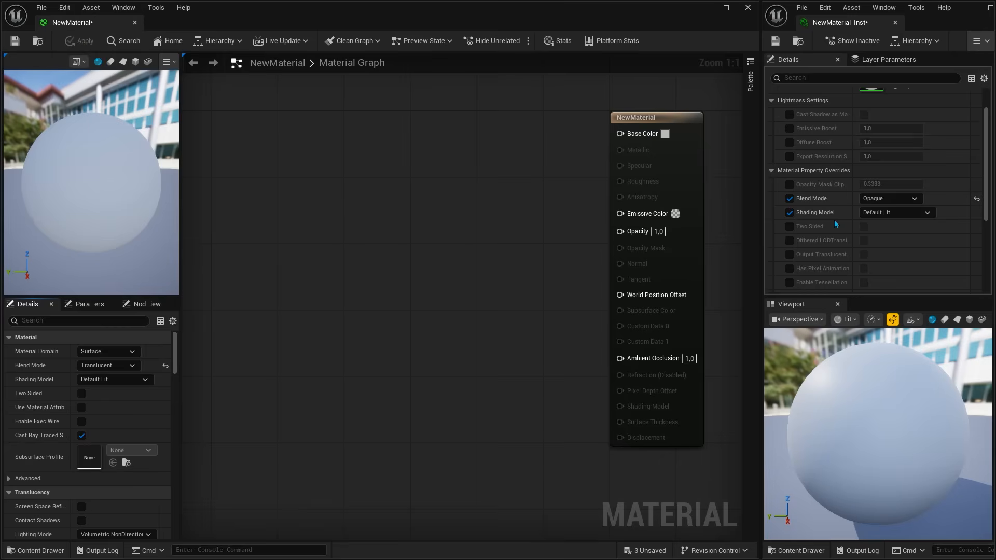
pyautogui.click(976, 200)
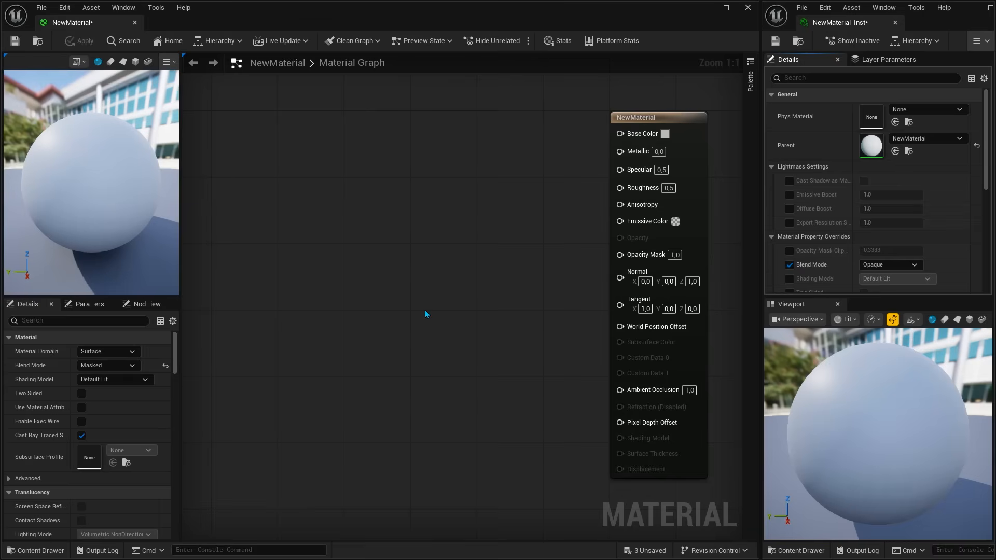
# Step: Add a ScalarParameter node named "Scalar" to the NewMaterial graph
pyautogui.rightClick(377, 200)
pyautogui.write('p')
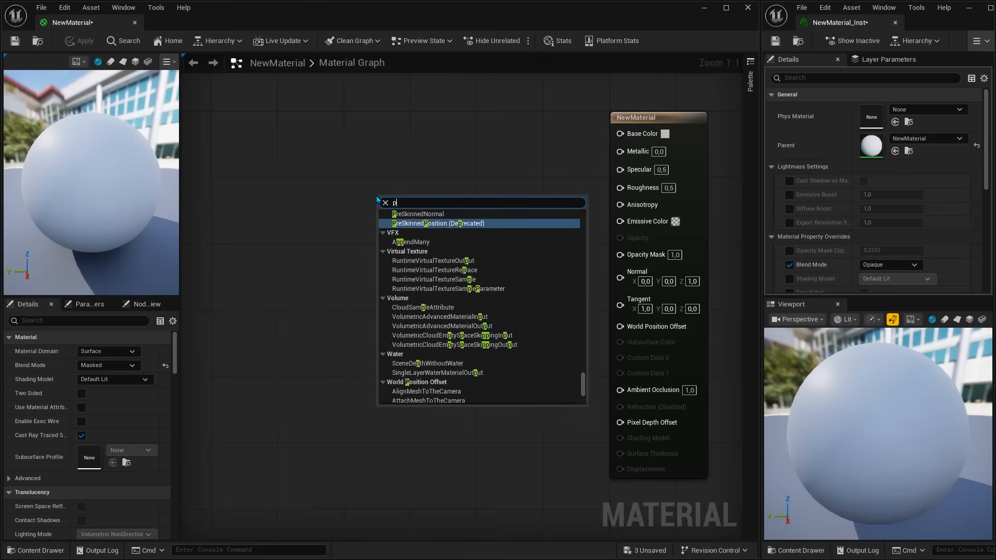
pyautogui.write('arameter')
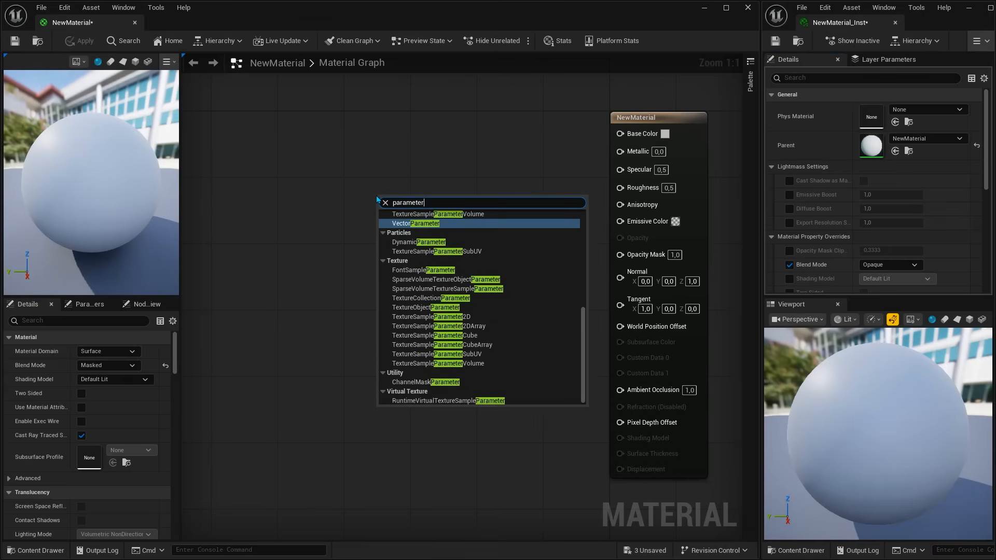
pyautogui.scroll(5, 517, 346)
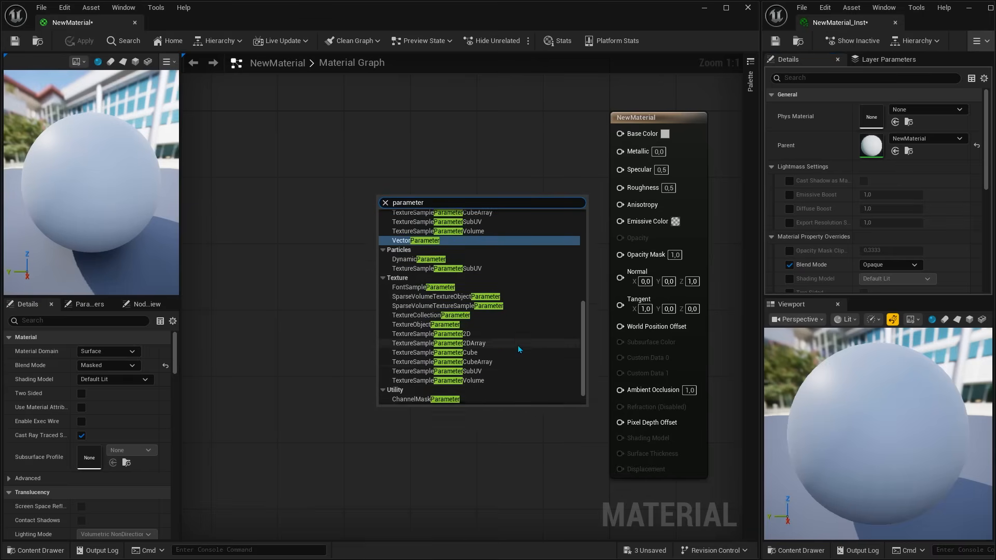
pyautogui.scroll(4, 518, 347)
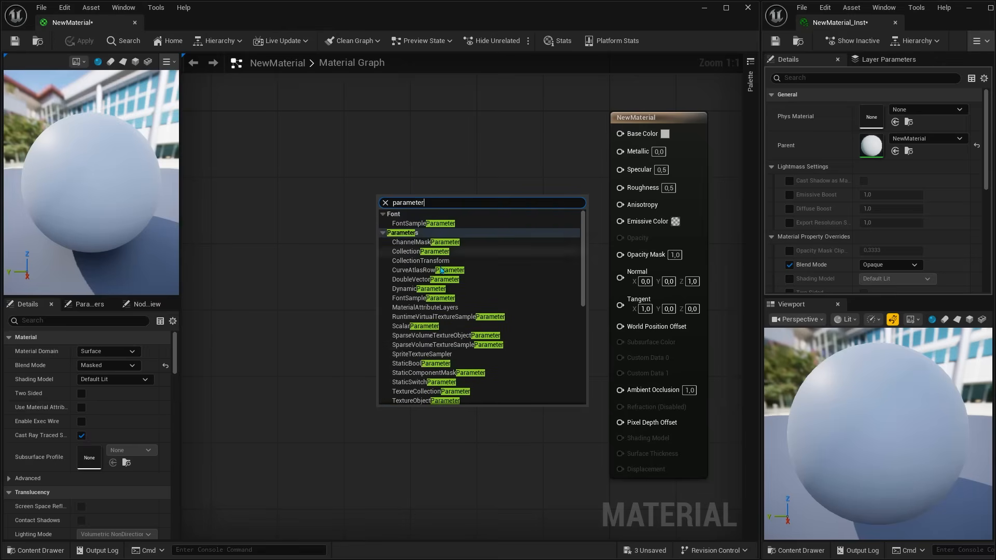
pyautogui.click(421, 326)
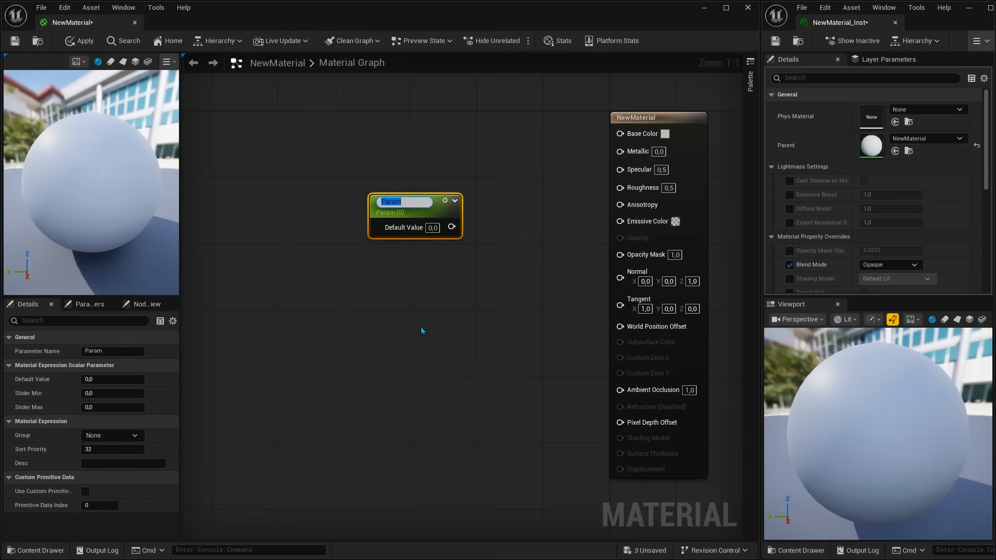
pyautogui.write('Scalar')
pyautogui.press('Return')
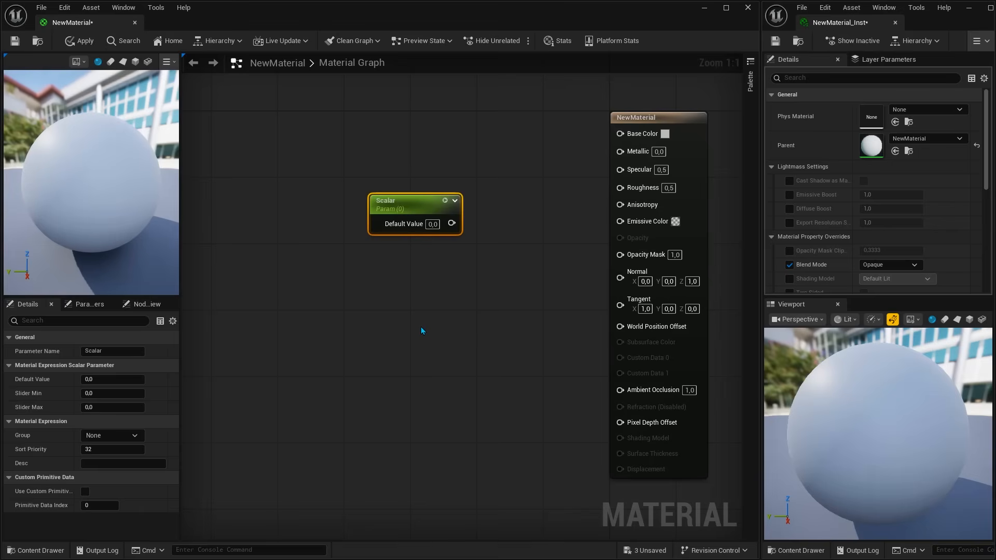
# Step: Add a second scalar parameter node named "s" below the Scalar node
pyautogui.click(367, 331)
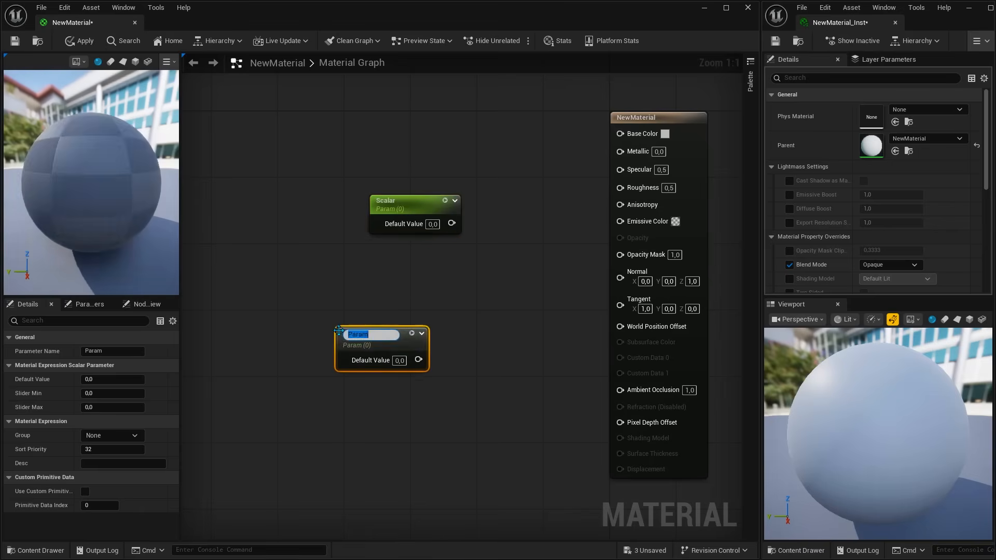
pyautogui.write('s')
pyautogui.click(385, 296)
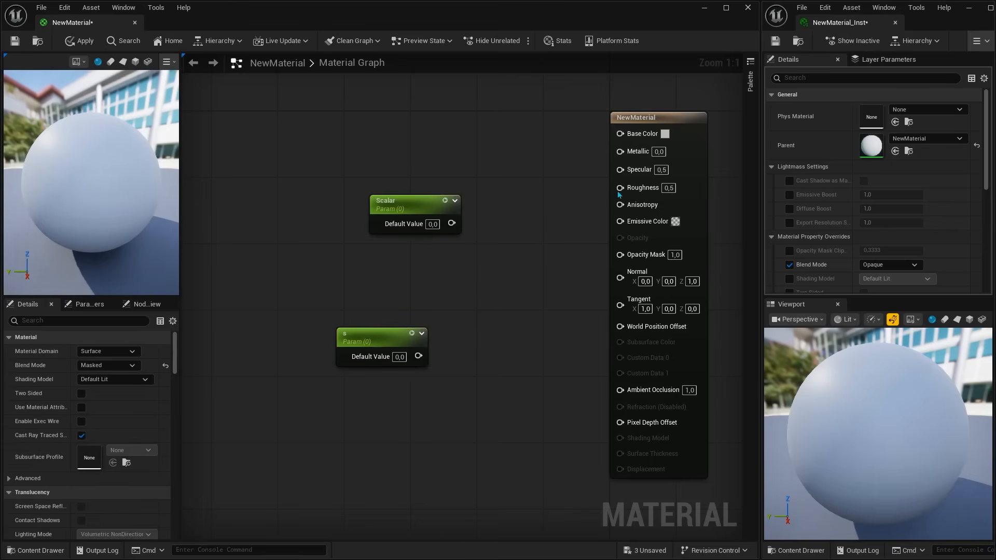
# Step: Promote the material's Metallic input to a parameter, keep its name, and place the node beside the material node
pyautogui.rightClick(623, 155)
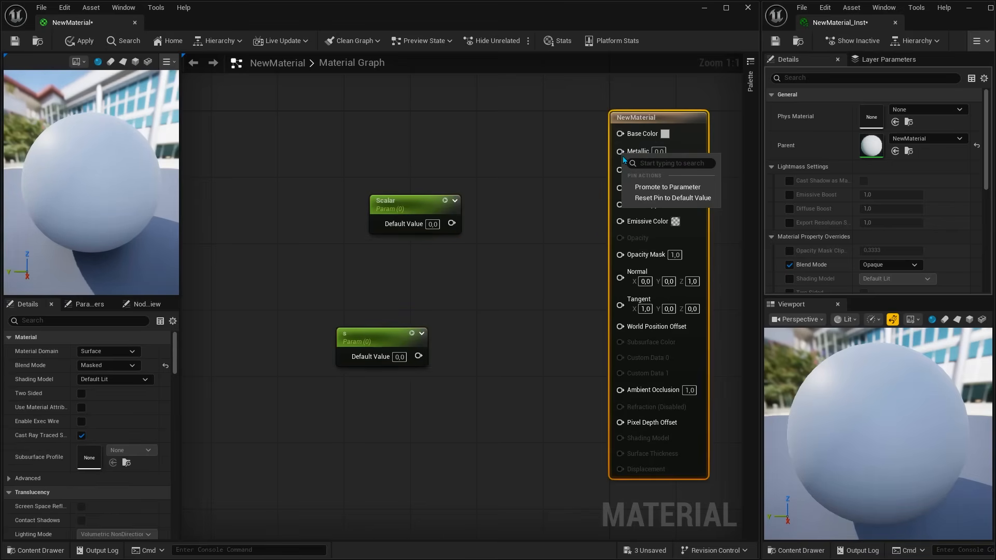
pyautogui.click(643, 187)
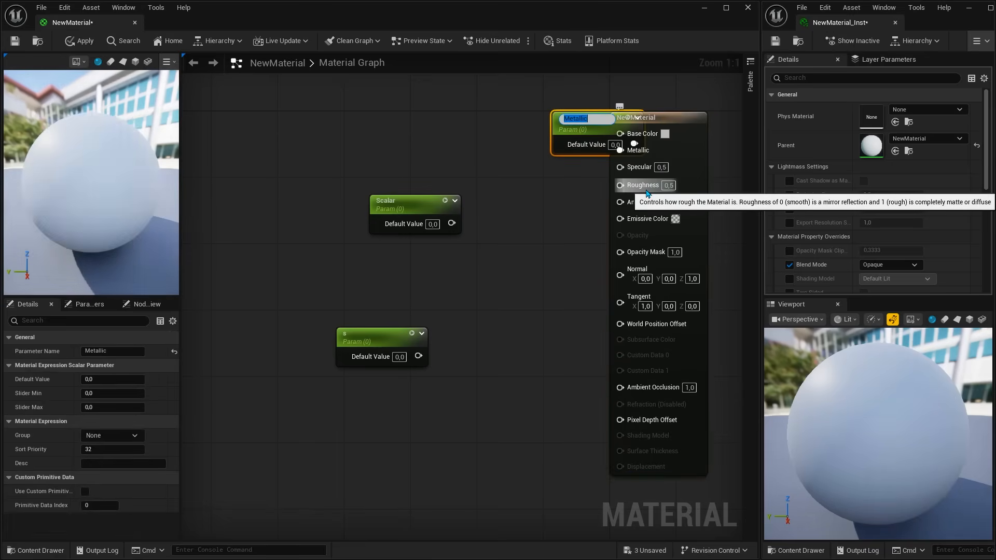
pyautogui.press('Return')
pyautogui.moveTo(577, 128); pyautogui.dragTo(502, 144)
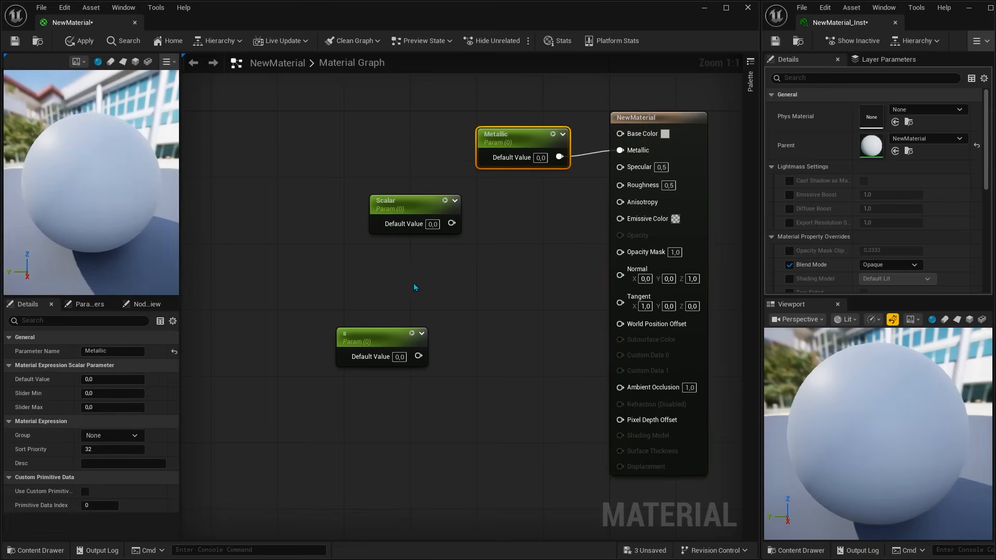
# Step: Add a constant node above the "s" node, then delete it together with the Scalar and "s" parameters
pyautogui.click(344, 291)
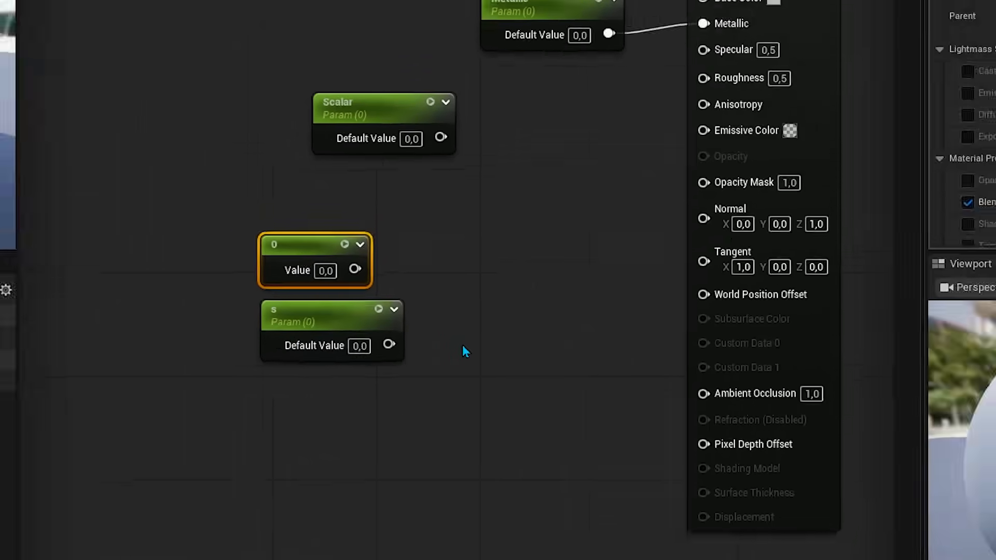
pyautogui.moveTo(459, 332); pyautogui.dragTo(251, 19)
pyautogui.press('Delete')
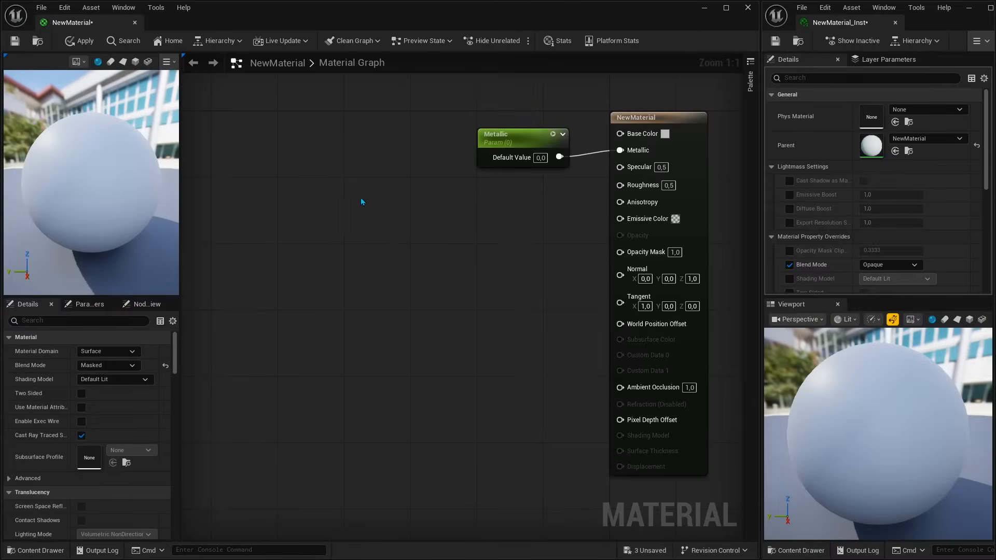
# Step: Straighten the connection between the Metallic parameter and the NewMaterial node, and apply the material
pyautogui.moveTo(473, 106); pyautogui.dragTo(657, 180)
pyautogui.press('q')
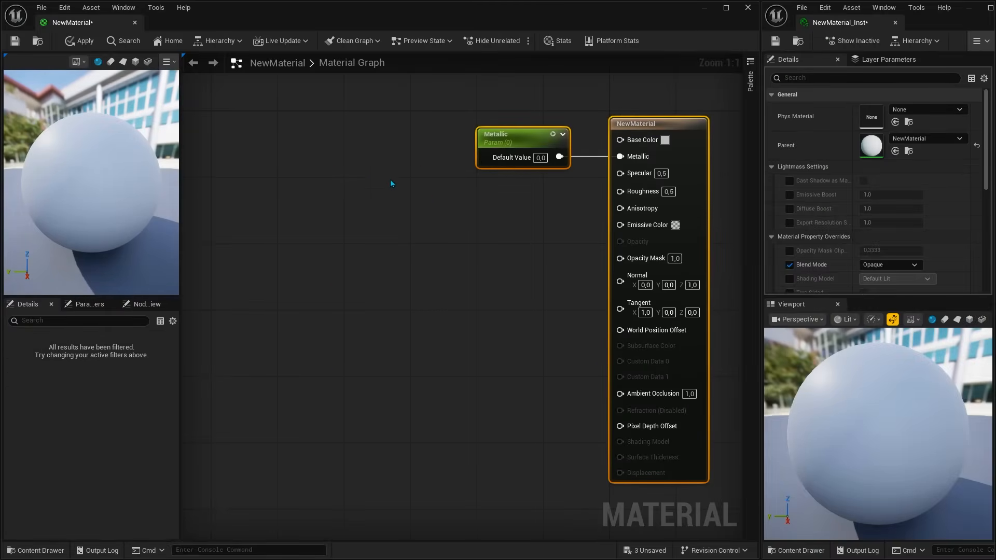
pyautogui.click(83, 44)
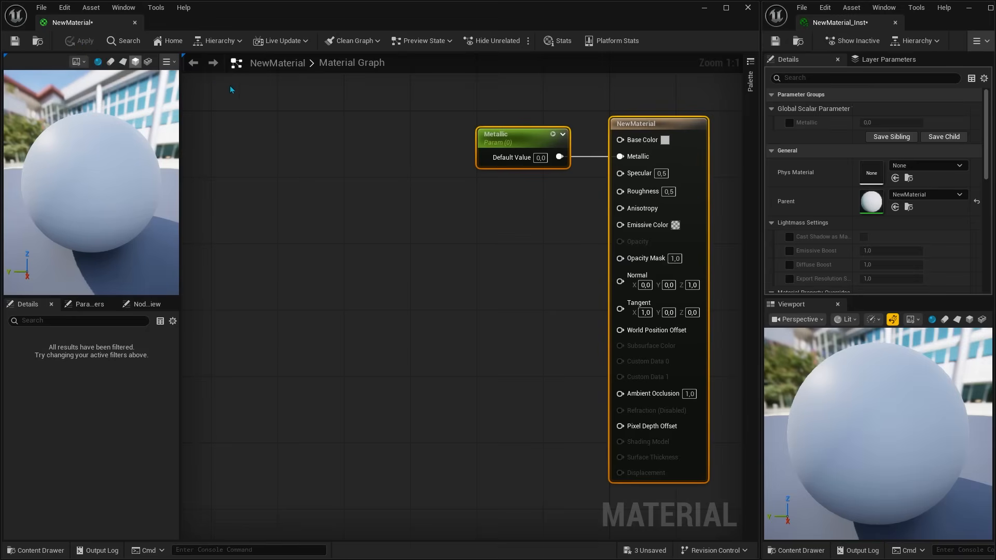
# Step: Enable the Metallic parameter override in the material instance and set it to 1.0
pyautogui.click(789, 123)
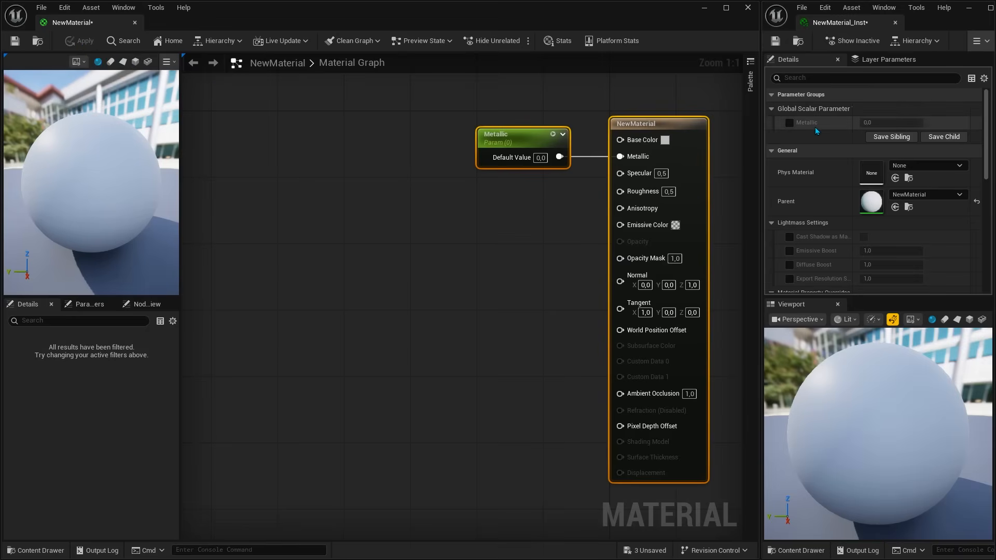
pyautogui.moveTo(881, 123); pyautogui.dragTo(934, 125)
# Step: Add a VectorParameter node named "Vector" to the NewMaterial graph
pyautogui.rightClick(310, 239)
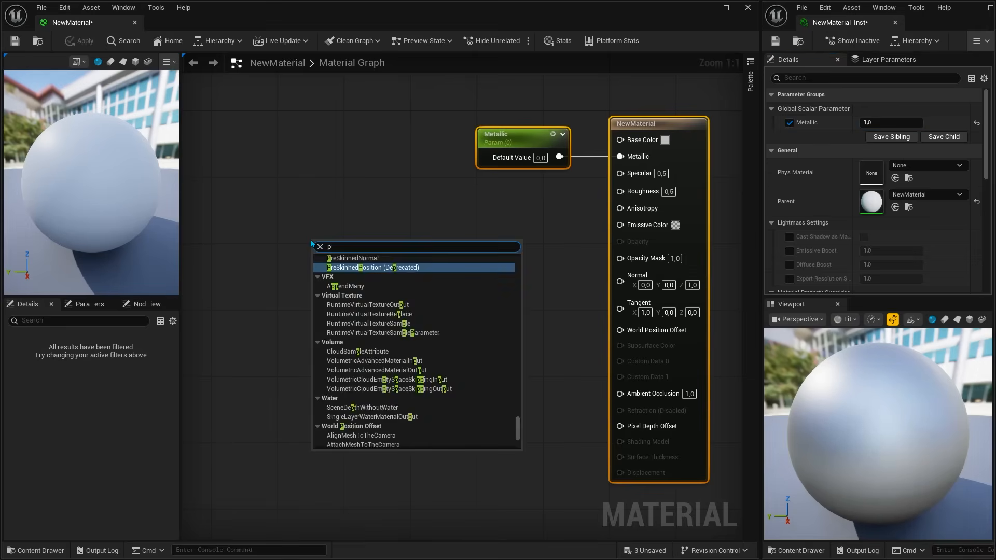
pyautogui.write('parameter')
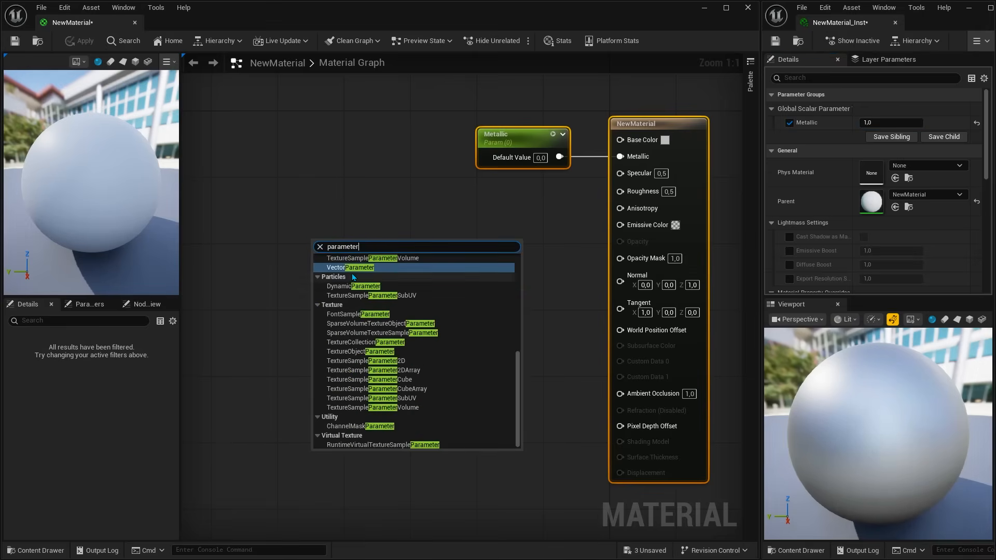
pyautogui.click(357, 268)
pyautogui.write('Vector')
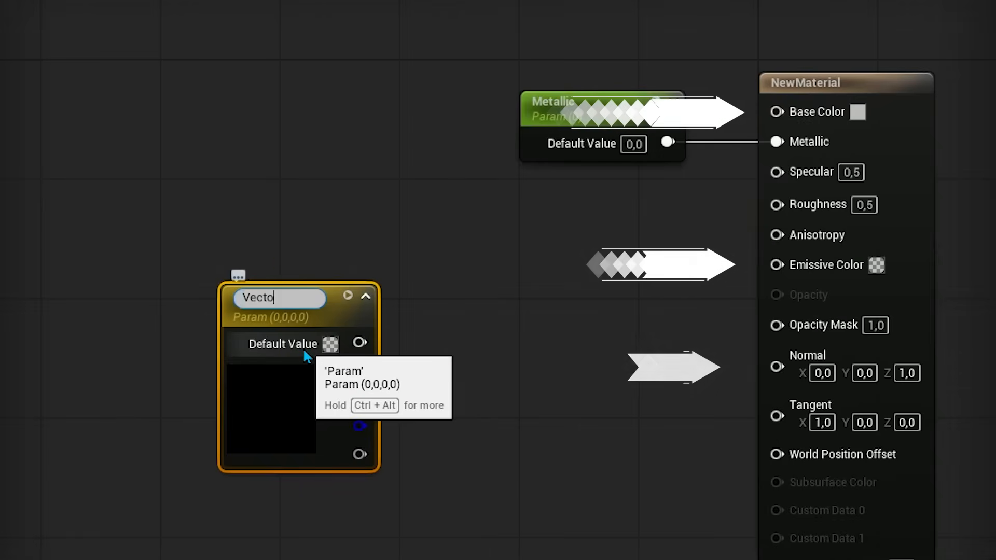
pyautogui.press('Return')
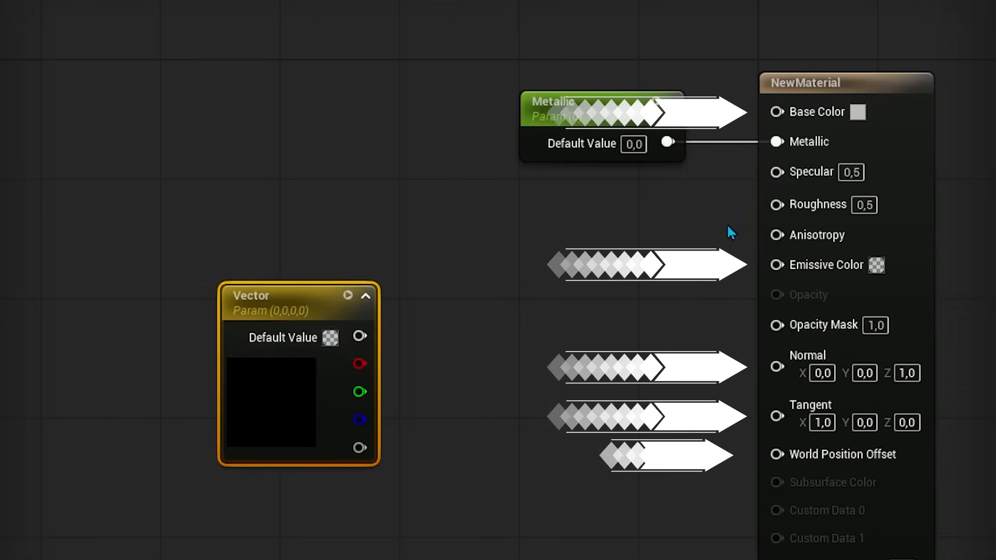
# Step: Promote the Base Color input of NewMaterial to a parameter and arrange its node above the Metallic parameter
pyautogui.rightClick(801, 115)
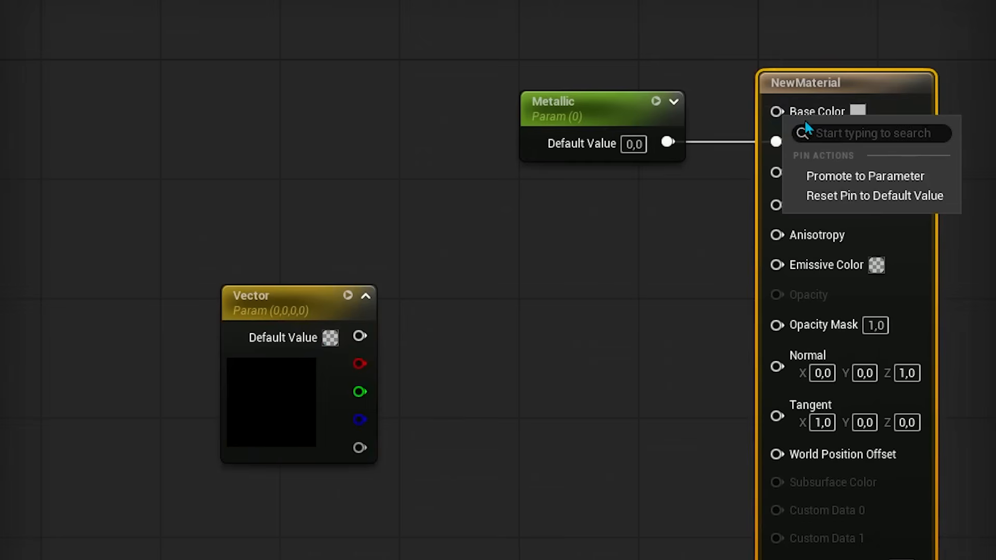
pyautogui.click(840, 176)
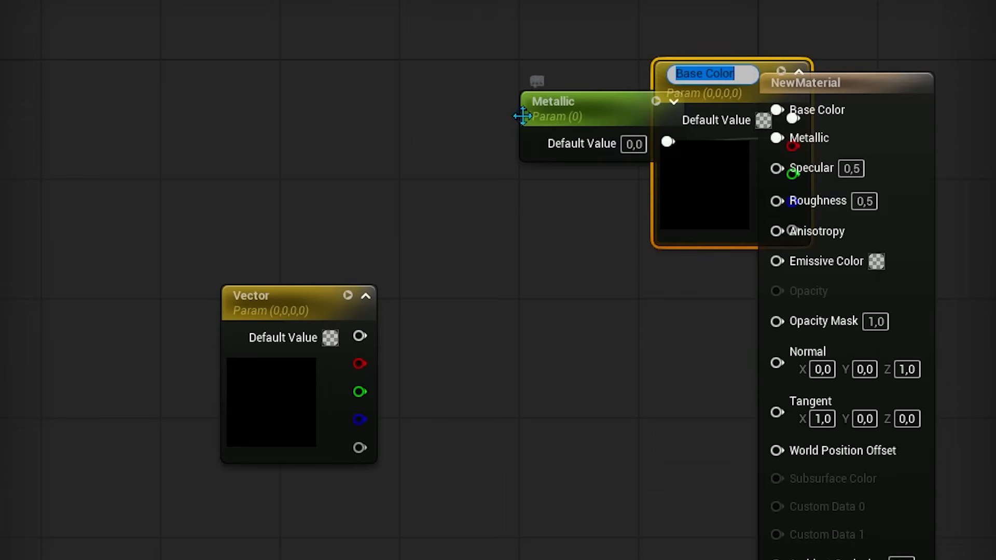
pyautogui.moveTo(524, 116); pyautogui.dragTo(518, 236)
pyautogui.moveTo(657, 136); pyautogui.dragTo(506, 89)
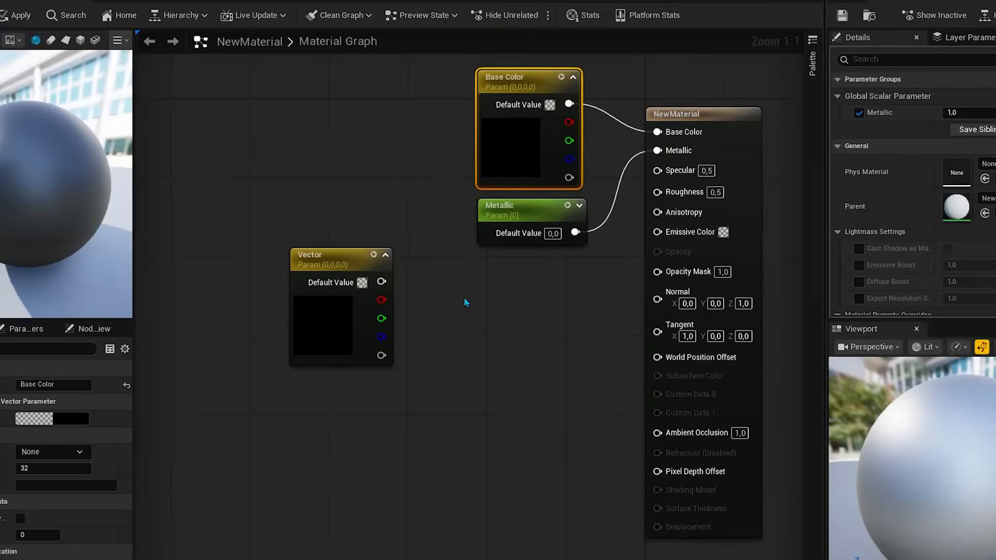
# Step: Add a vector parameter named "Emissive" below the Metallic node, connect it to Emissive Color, and apply the material
pyautogui.click(475, 394)
pyautogui.write('Emiss')
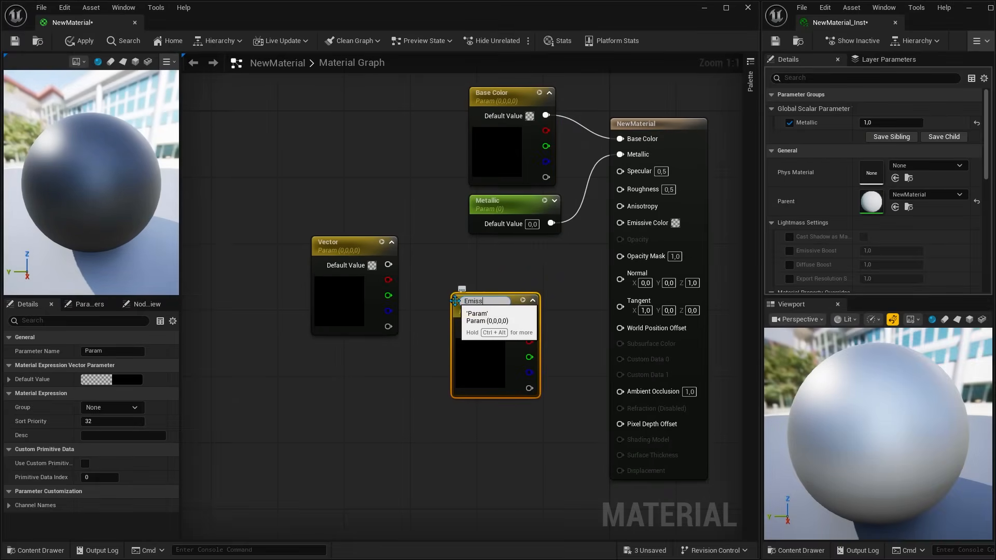
pyautogui.write('ive')
pyautogui.press('Return')
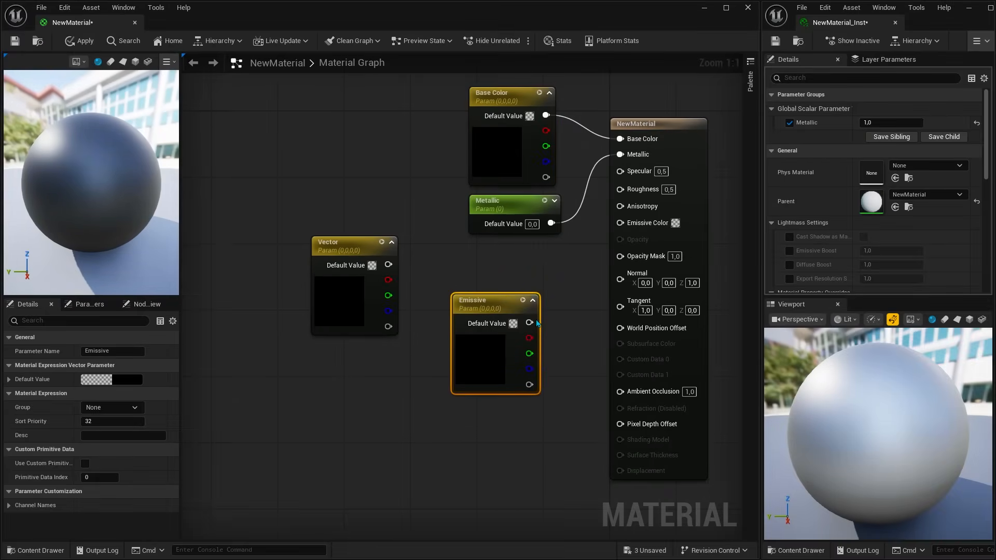
pyautogui.moveTo(530, 322); pyautogui.dragTo(620, 223)
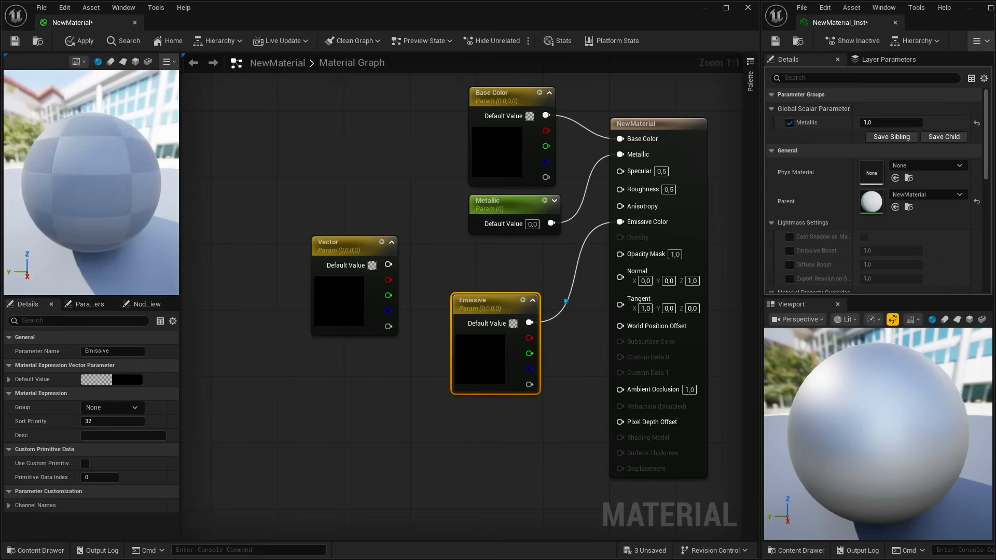
pyautogui.moveTo(483, 367); pyautogui.dragTo(508, 326)
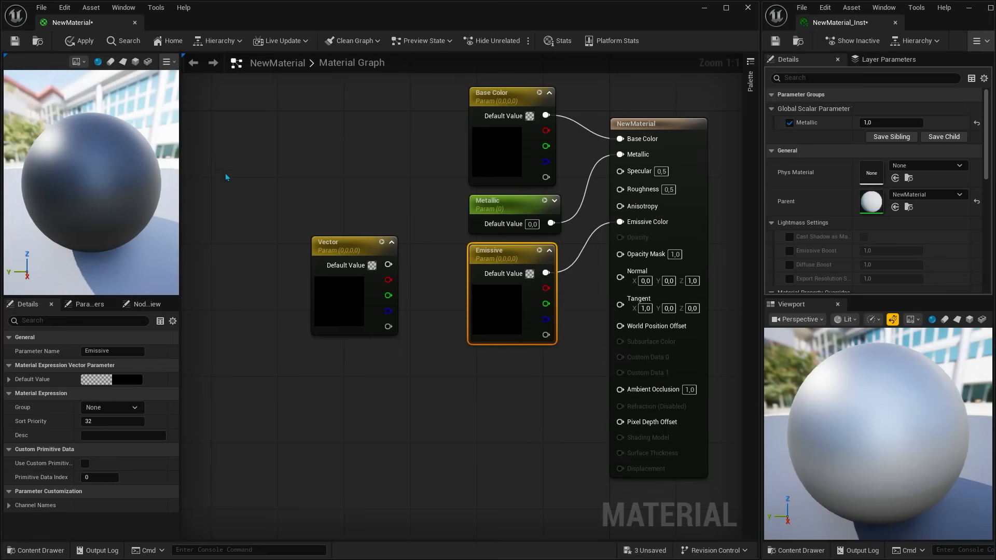
pyautogui.click(81, 43)
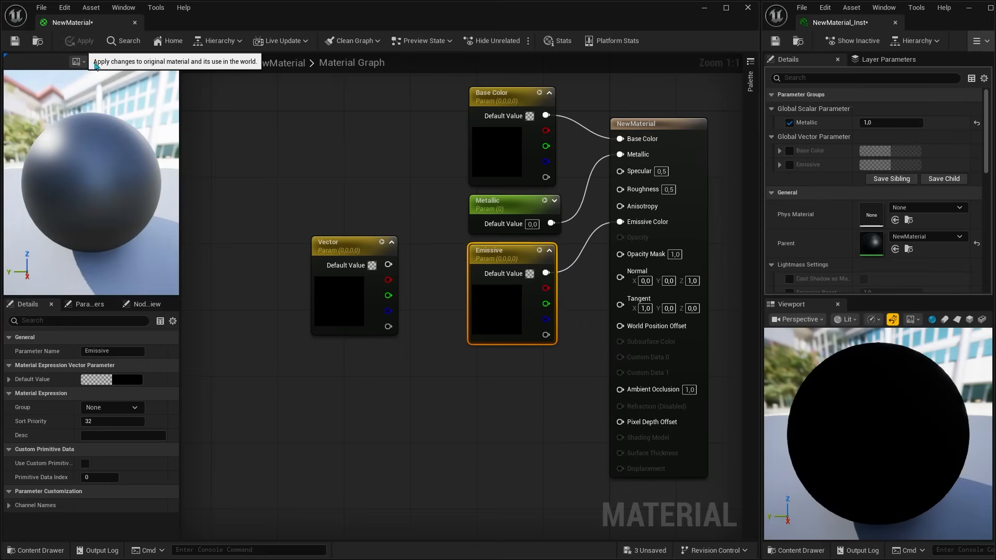
# Step: Enable the Base Color override in the material instance and set it to a light red
pyautogui.click(790, 151)
pyautogui.click(864, 155)
pyautogui.moveTo(750, 233); pyautogui.dragTo(754, 226)
pyautogui.click(796, 381)
# Step: Enable the Emissive override in the material instance and choose an orange colour with its red channel raised to 55.0
pyautogui.click(789, 164)
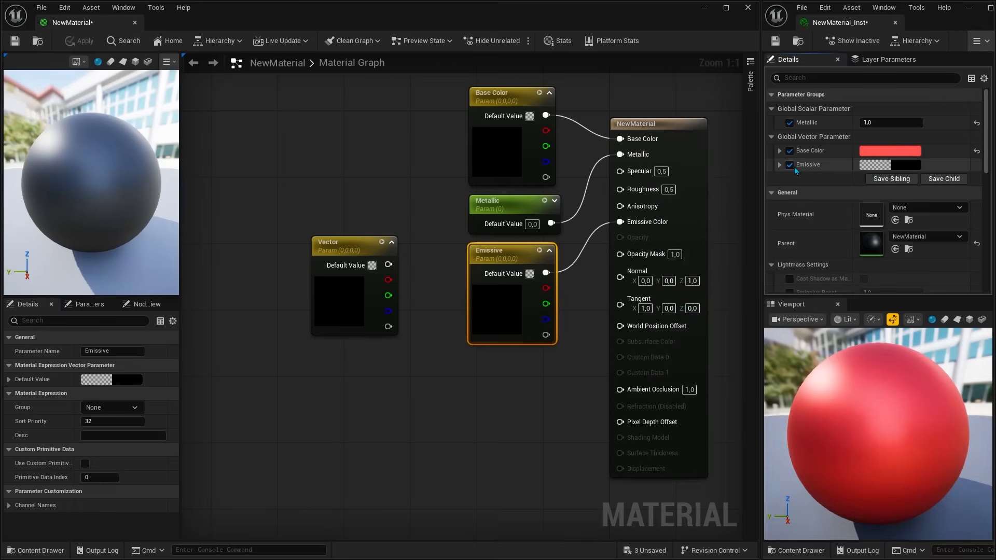
pyautogui.click(884, 165)
pyautogui.moveTo(755, 243); pyautogui.dragTo(767, 246)
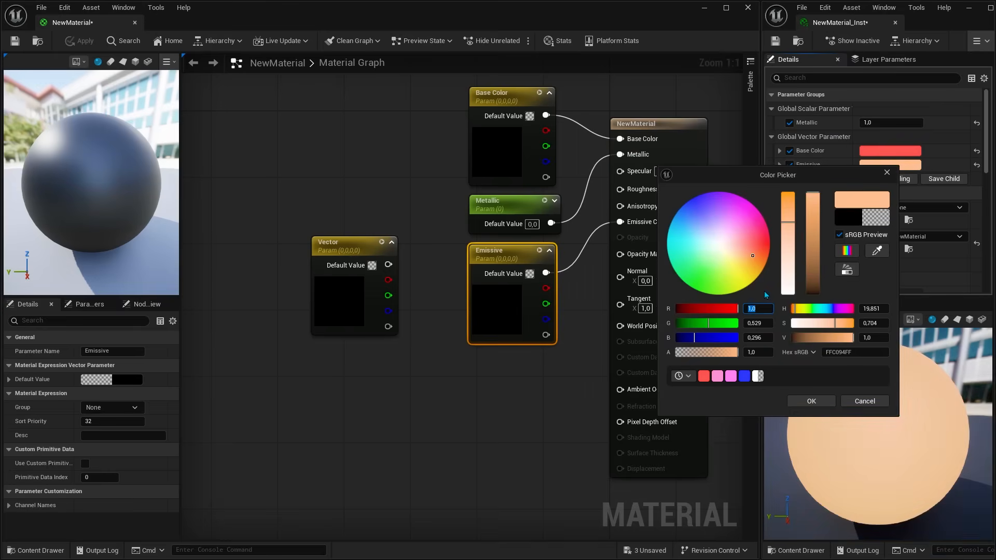
pyautogui.write('5')
pyautogui.press('Return')
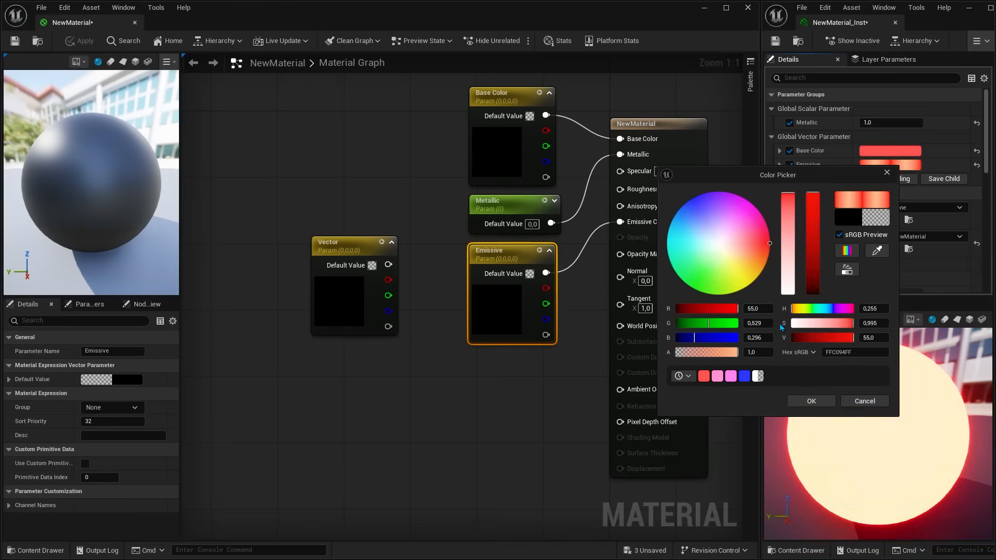
pyautogui.click(811, 401)
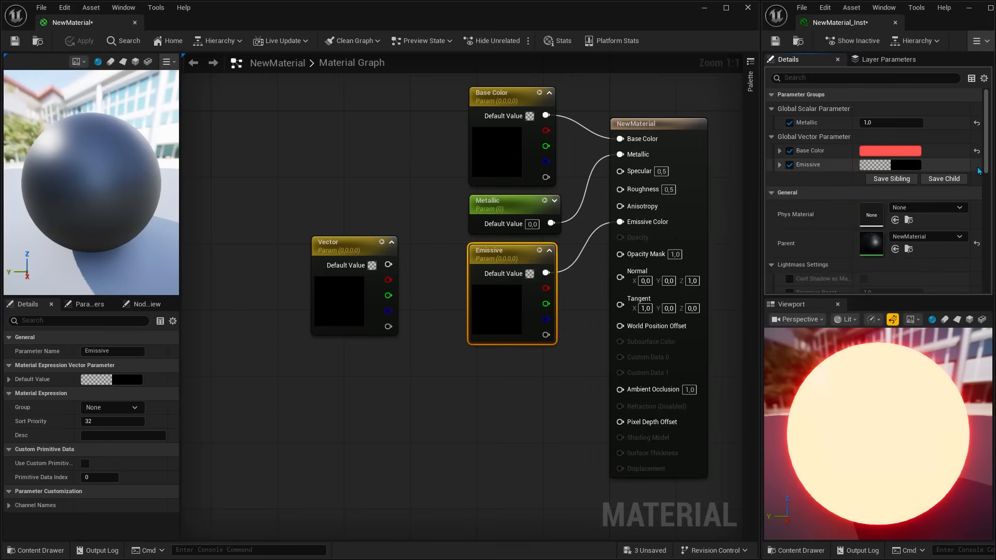
# Step: Reset the instance's Base Color and Emissive values to their defaults and turn on realtime mode in its viewport
pyautogui.click(977, 151)
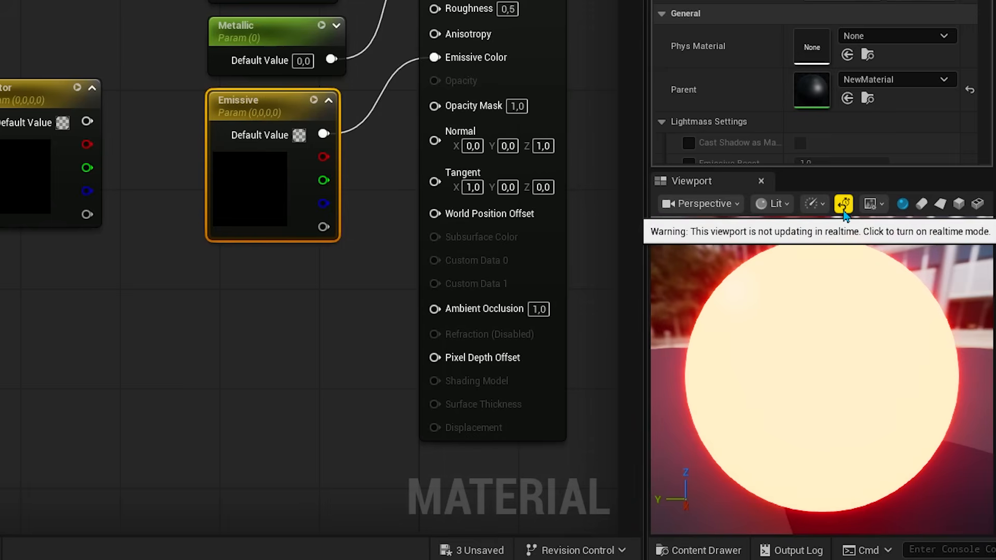
pyautogui.click(844, 204)
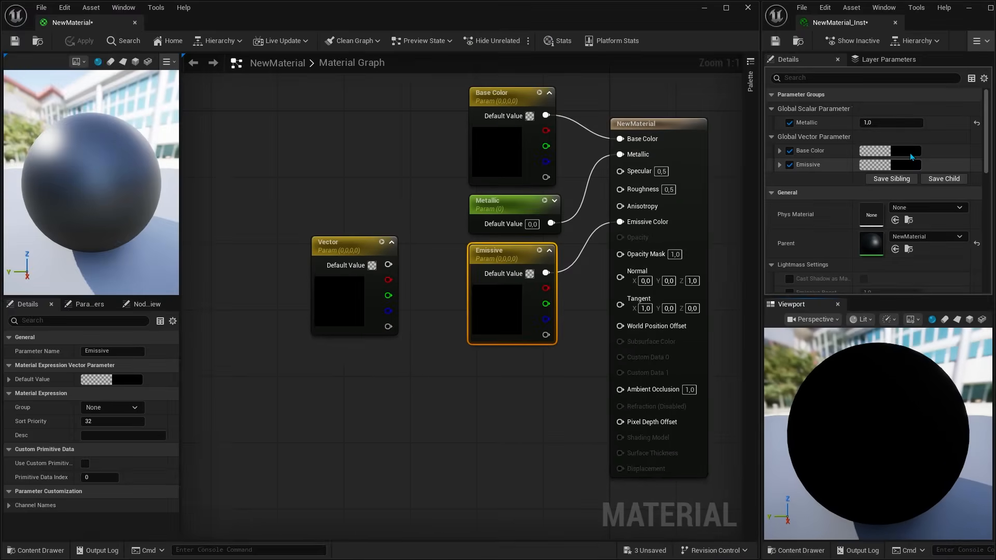
# Step: Set the instance's Base Color to the orange FF7047FF
pyautogui.click(910, 155)
pyautogui.moveTo(743, 233); pyautogui.dragTo(779, 235)
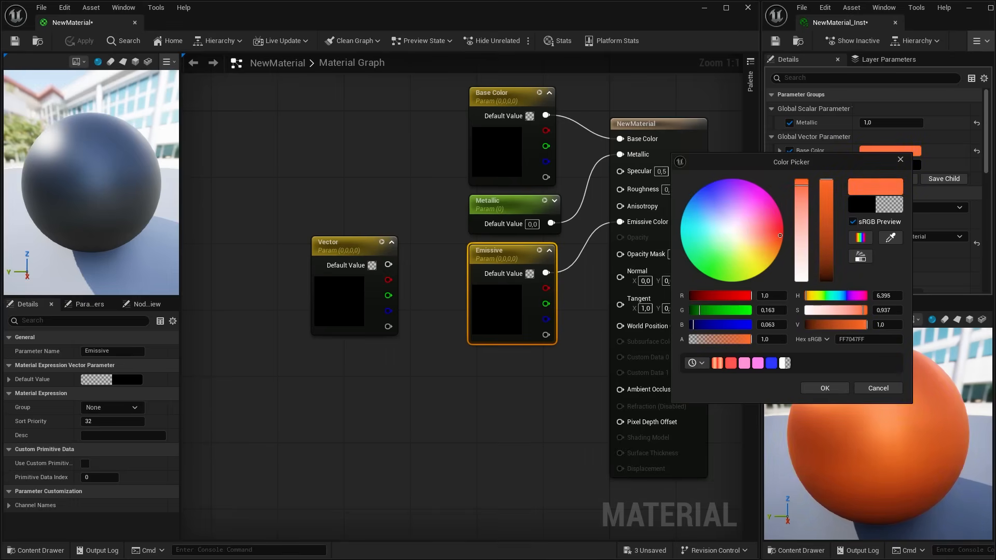
pyautogui.click(825, 387)
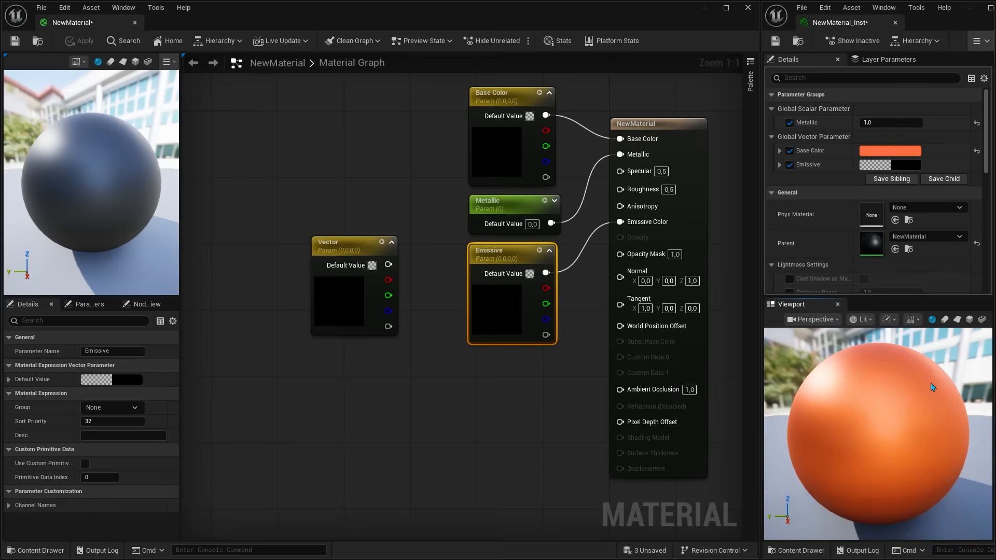
# Step: Delete the unused Vector node and add a Texture Sample node that uses the LevelGrid1DStripes texture
pyautogui.click(353, 244)
pyautogui.press('Delete')
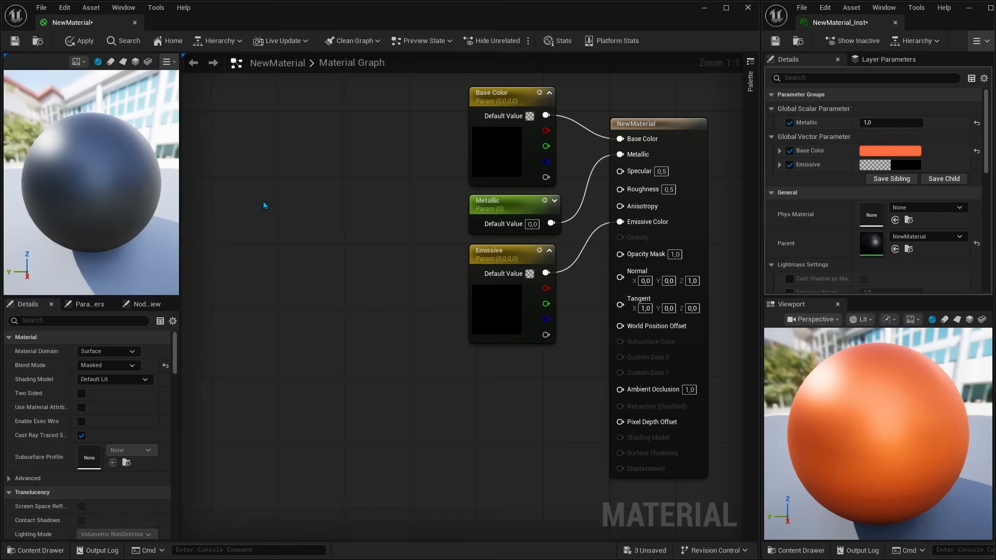
pyautogui.click(263, 207)
pyautogui.click(130, 478)
pyautogui.write('grid')
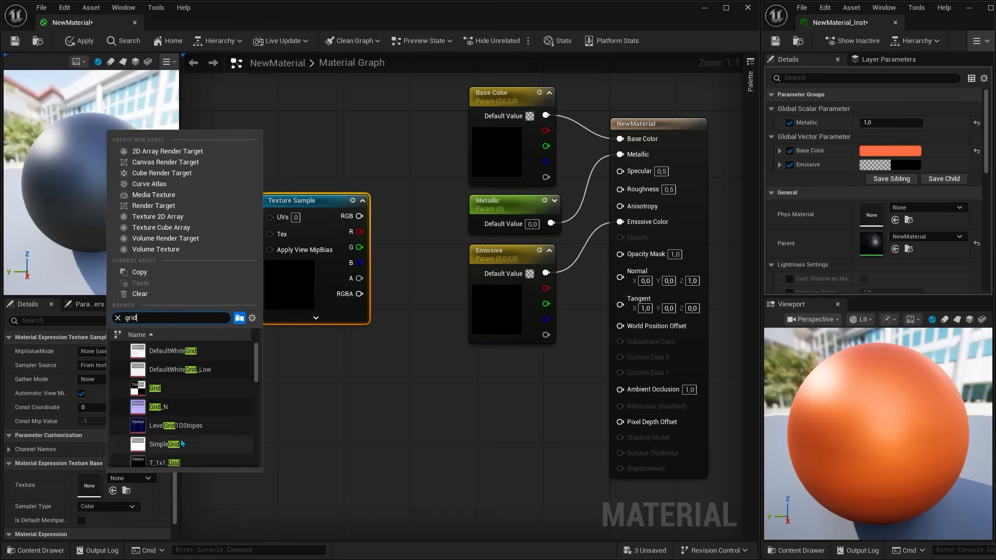
pyautogui.click(176, 426)
pyautogui.scroll(-2, 285, 418)
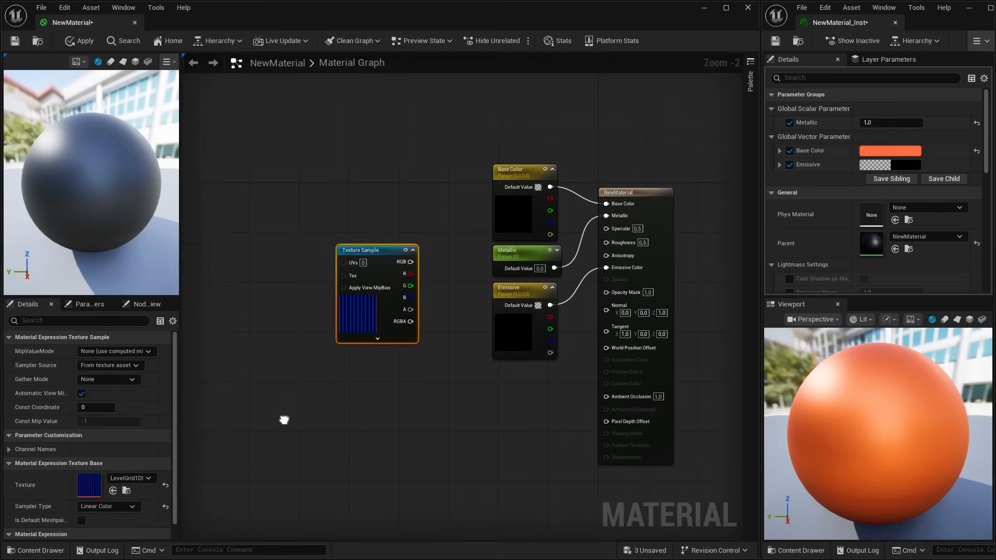
# Step: Move the Base Color parameter node away from the material node and set its default value to white
pyautogui.moveTo(512, 207); pyautogui.dragTo(450, 222)
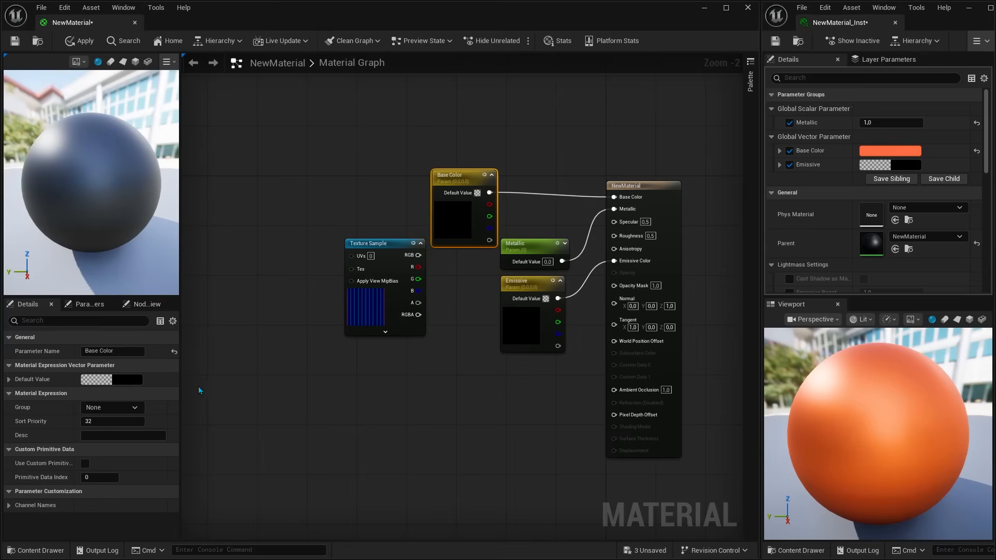
pyautogui.click(125, 380)
pyautogui.moveTo(280, 324); pyautogui.dragTo(280, 287)
pyautogui.click(277, 498)
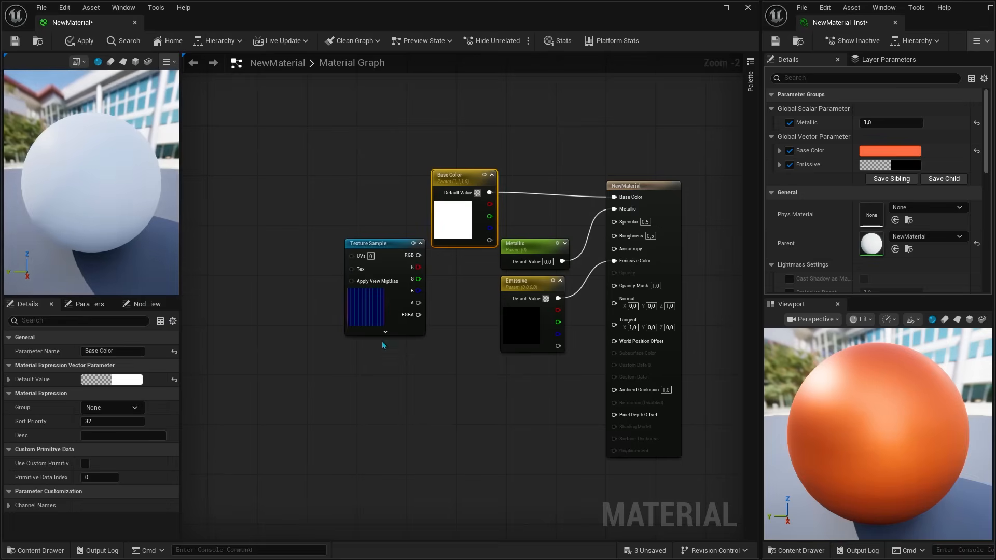
# Step: Add a Multiply node feeding Base Color, with the Texture Sample's RGB in A and the Base Color parameter in B
pyautogui.click(520, 149)
pyautogui.moveTo(558, 156); pyautogui.dragTo(614, 197)
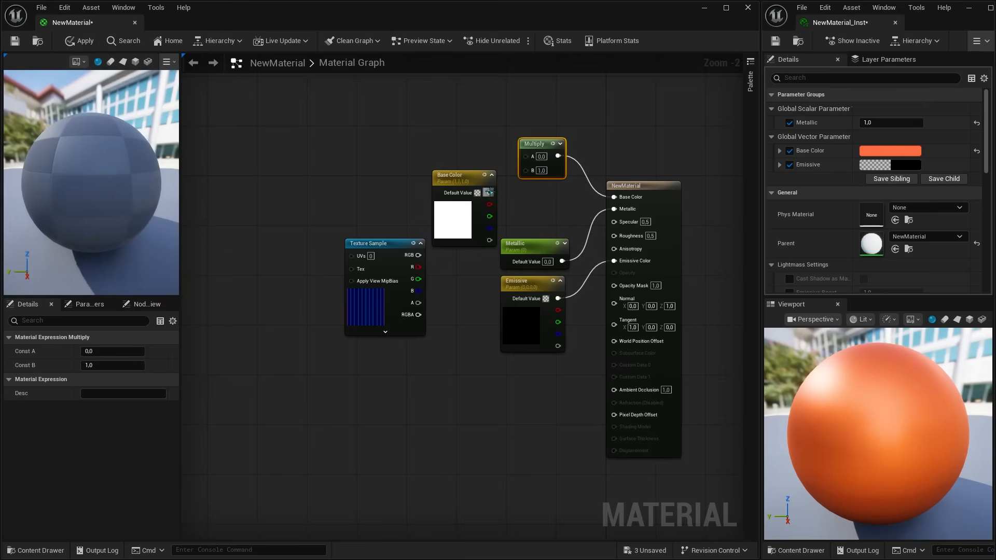
pyautogui.moveTo(489, 193); pyautogui.dragTo(527, 170)
pyautogui.moveTo(373, 243); pyautogui.dragTo(527, 156)
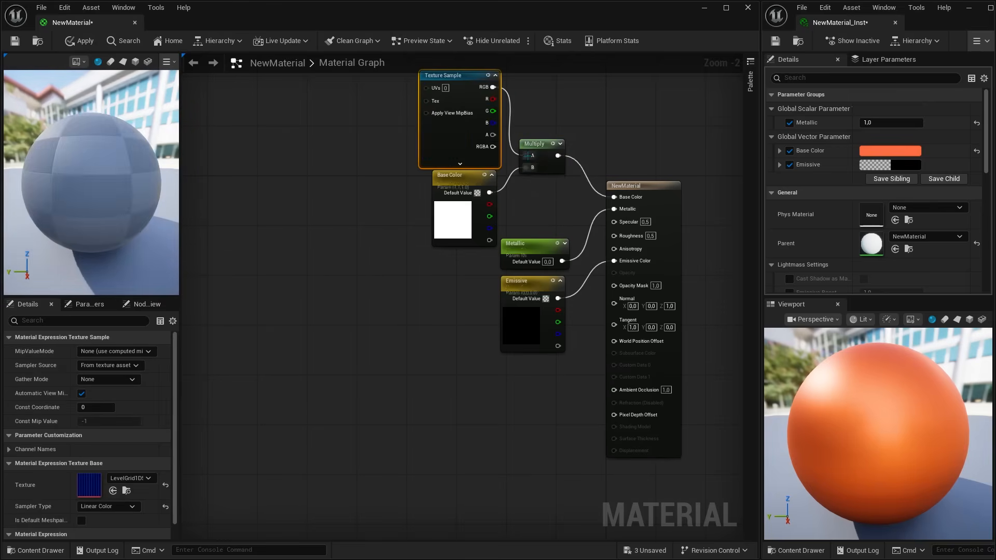
# Step: Convert the Texture Sample to a parameter named "Texture" and apply the material
pyautogui.rightClick(445, 133)
pyautogui.click(500, 189)
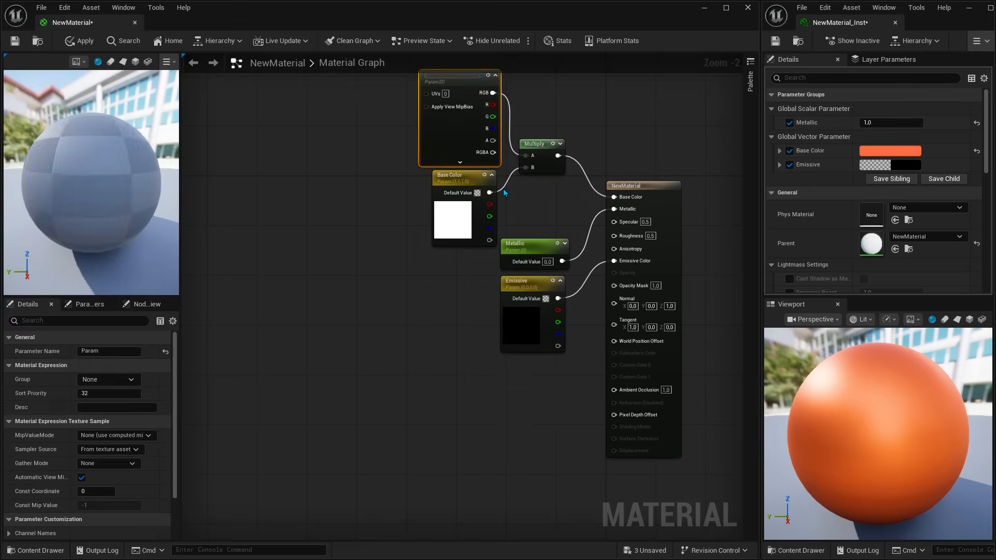
pyautogui.write('Texture')
pyautogui.press('Return')
pyautogui.moveTo(504, 192); pyautogui.dragTo(528, 215, button='right')
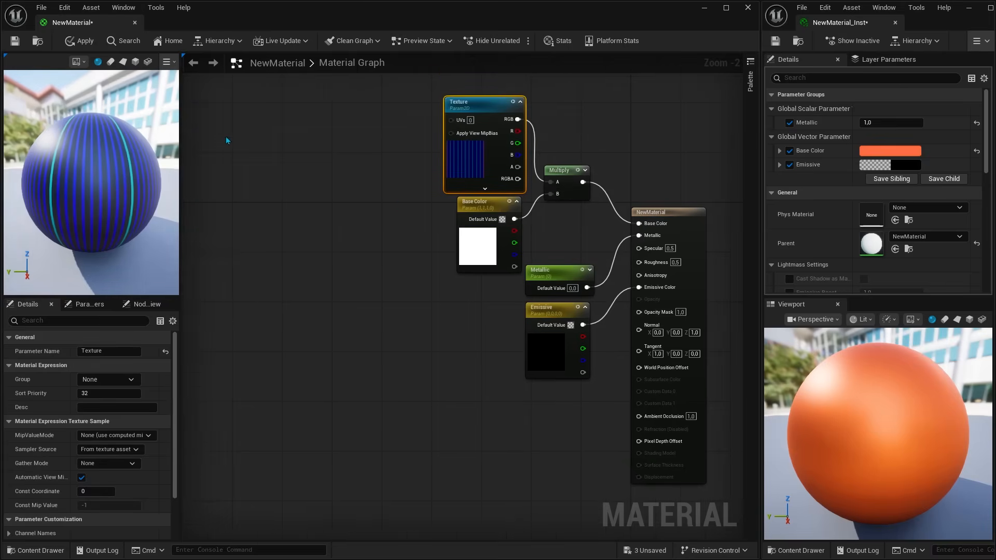
pyautogui.click(91, 44)
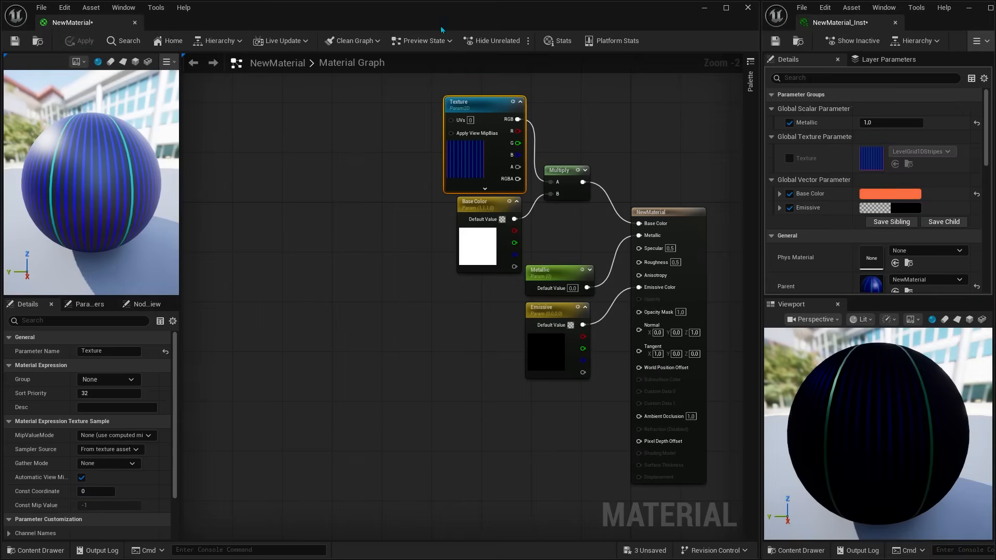
# Step: Enable the Texture override in the material instance, assign T_UI_Noise, and inspect it on the preview sphere
pyautogui.click(789, 158)
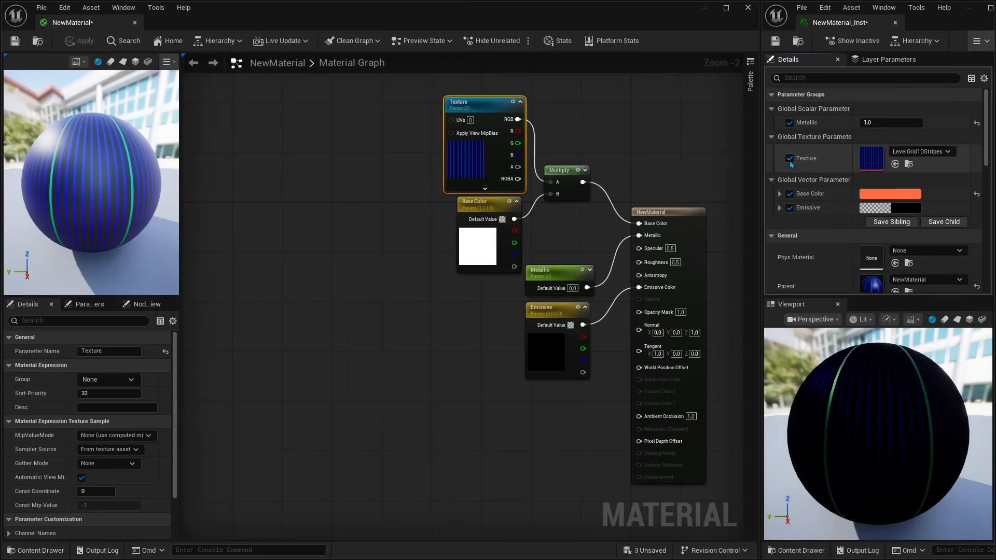
pyautogui.click(900, 156)
pyautogui.write('noise')
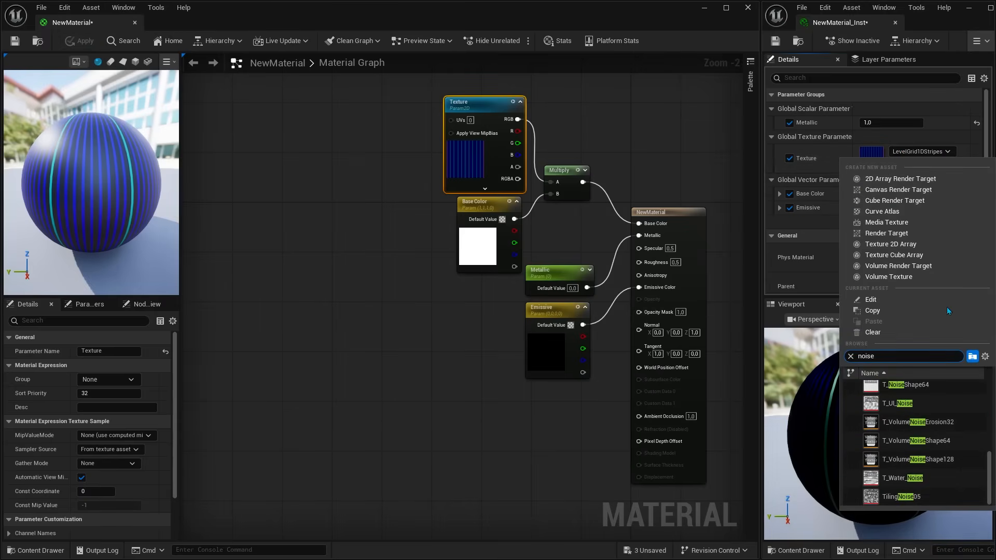
pyautogui.click(902, 404)
pyautogui.moveTo(878, 433)
pyautogui.mouseDown()
pyautogui.moveTo(892, 457)
pyautogui.moveTo(866, 415)
pyautogui.moveTo(887, 472)
pyautogui.moveTo(877, 446)
pyautogui.mouseUp()
# Step: Change the instance's Texture override to T_VivePreController_EM and inspect the preview sphere
pyautogui.click(911, 151)
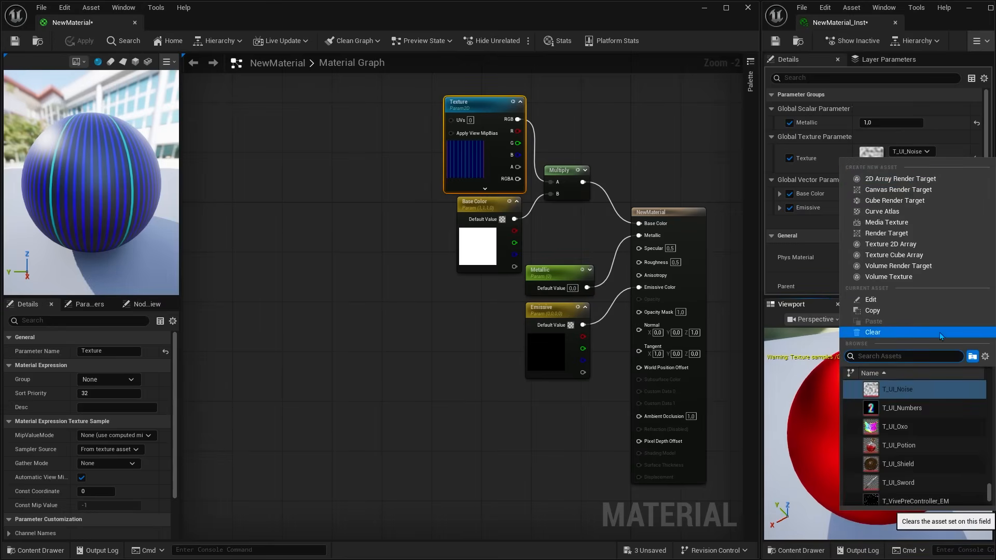
pyautogui.scroll(-2, 938, 434)
pyautogui.click(923, 485)
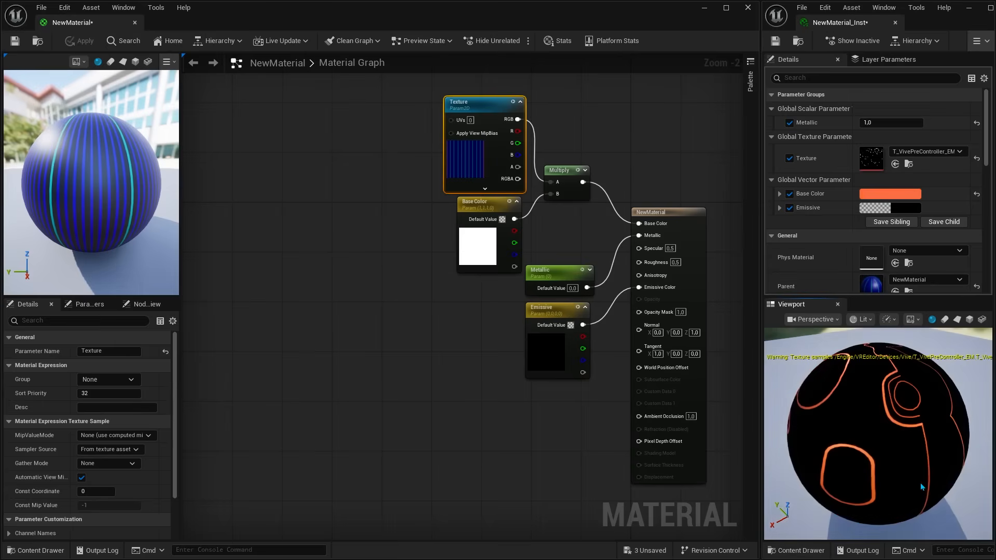
pyautogui.moveTo(923, 488); pyautogui.dragTo(899, 437)
pyautogui.scroll(-3, 882, 431)
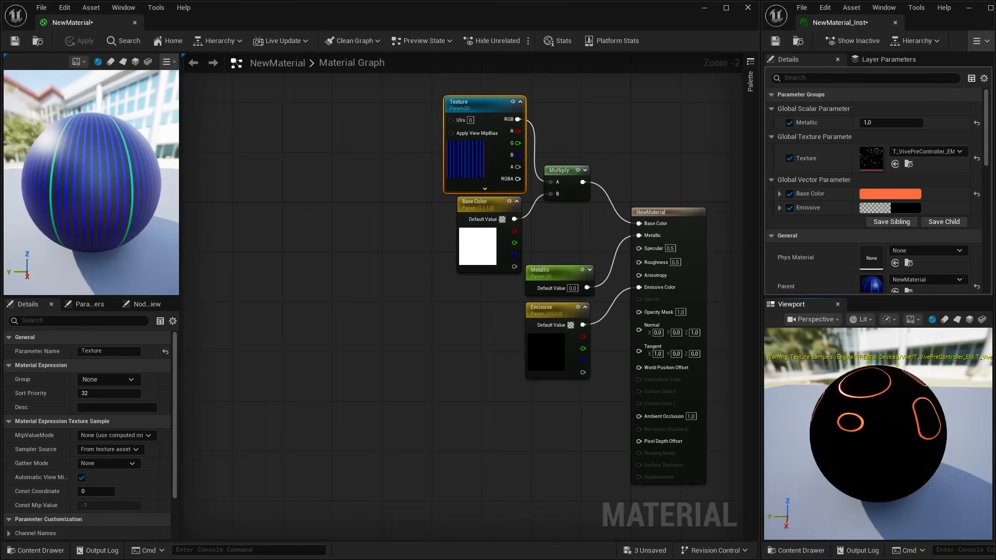
# Step: Collapse the General and Previewing categories in the material instance's details
pyautogui.click(771, 236)
pyautogui.click(772, 250)
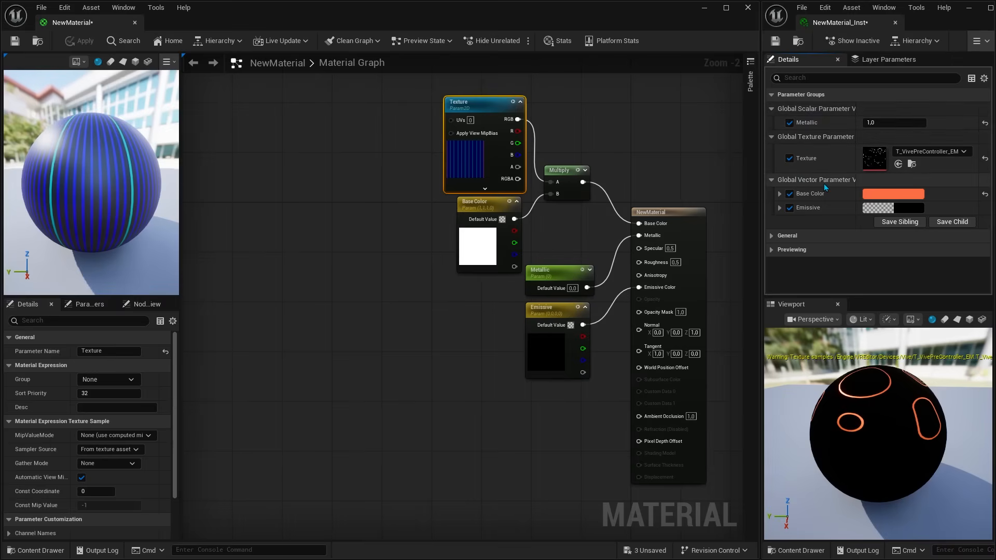
# Step: Assign the Base Color parameter in NewMaterial to a group named "Colors"
pyautogui.click(483, 258)
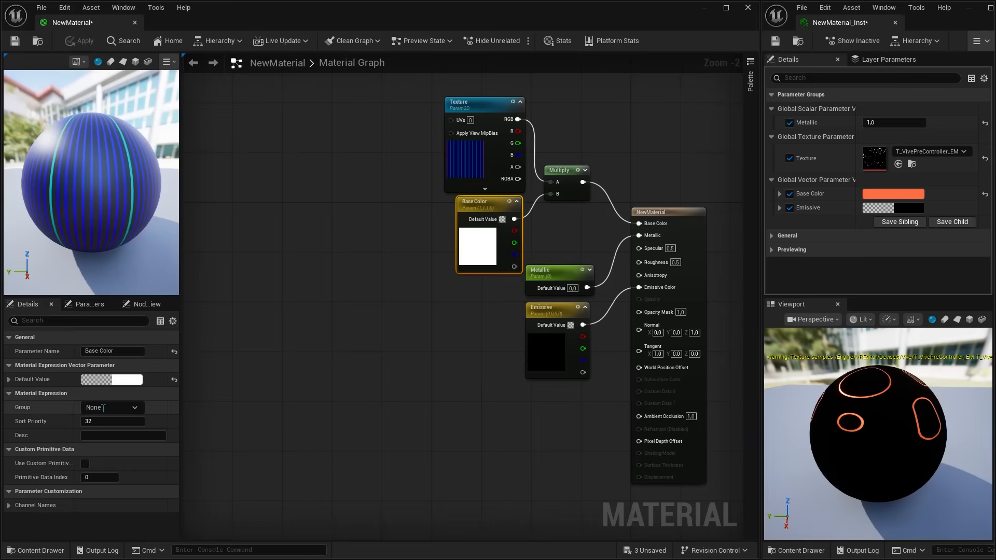
pyautogui.write('Colors')
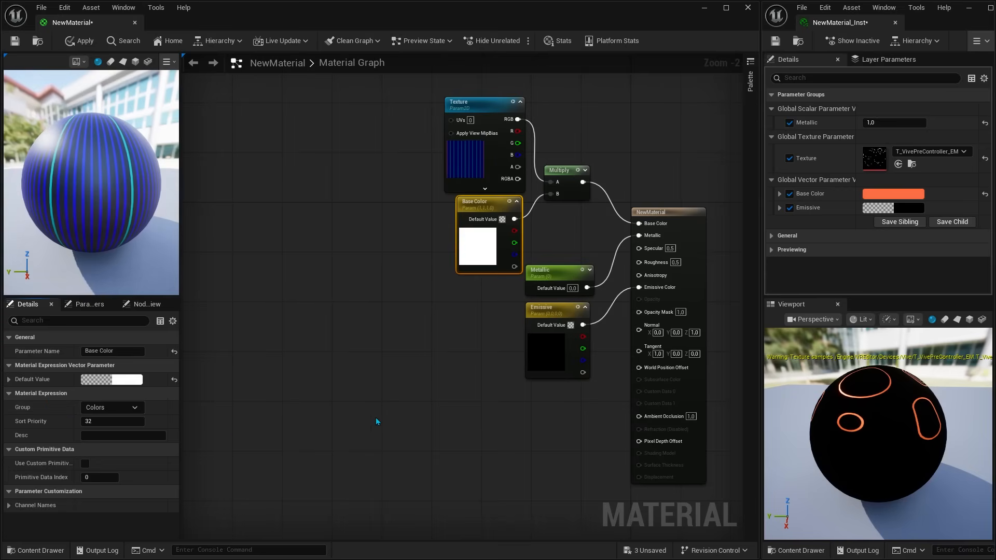
# Step: Assign the Emissive parameter to the "Colors" group, apply NewMaterial, and expand the Colors group in the material instance
pyautogui.click(543, 365)
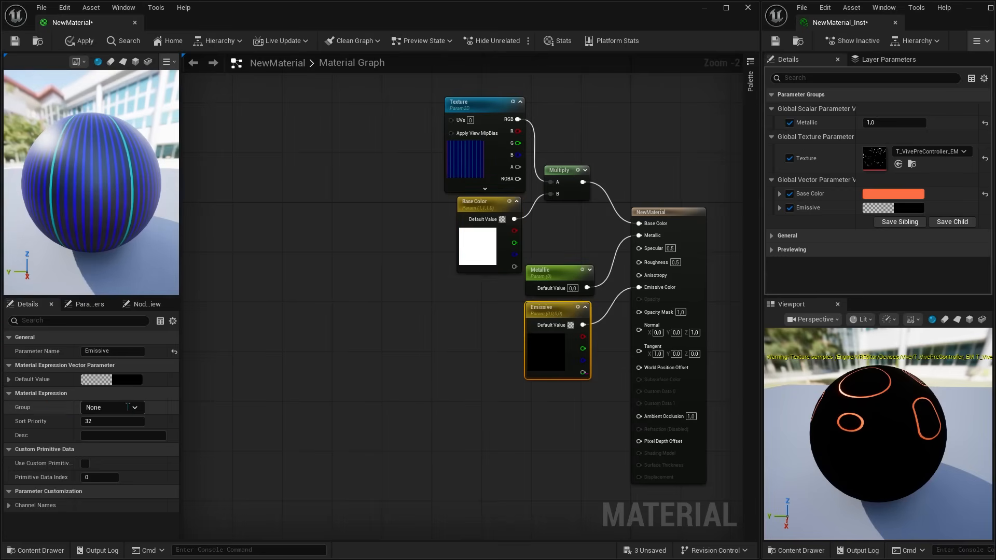
pyautogui.click(139, 409)
pyautogui.click(93, 418)
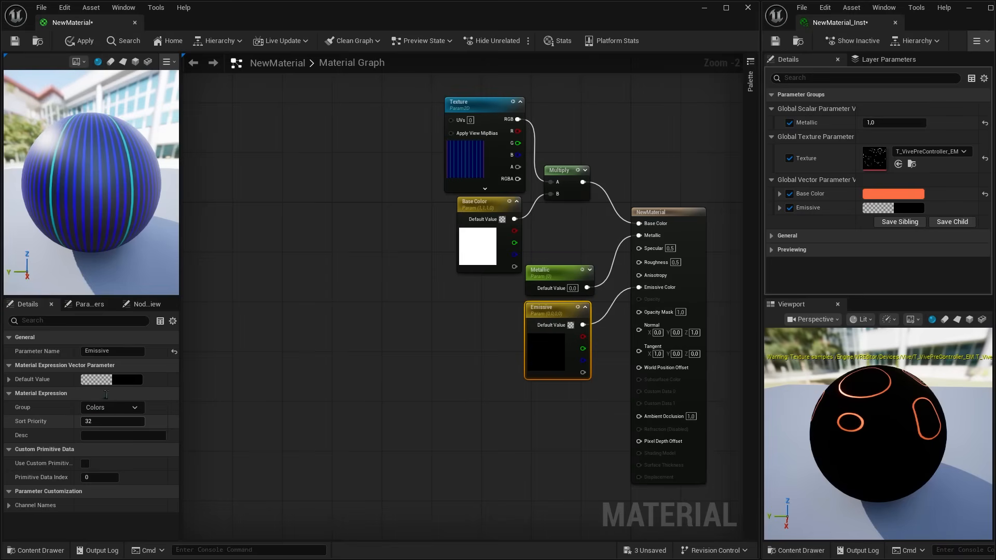
pyautogui.click(84, 45)
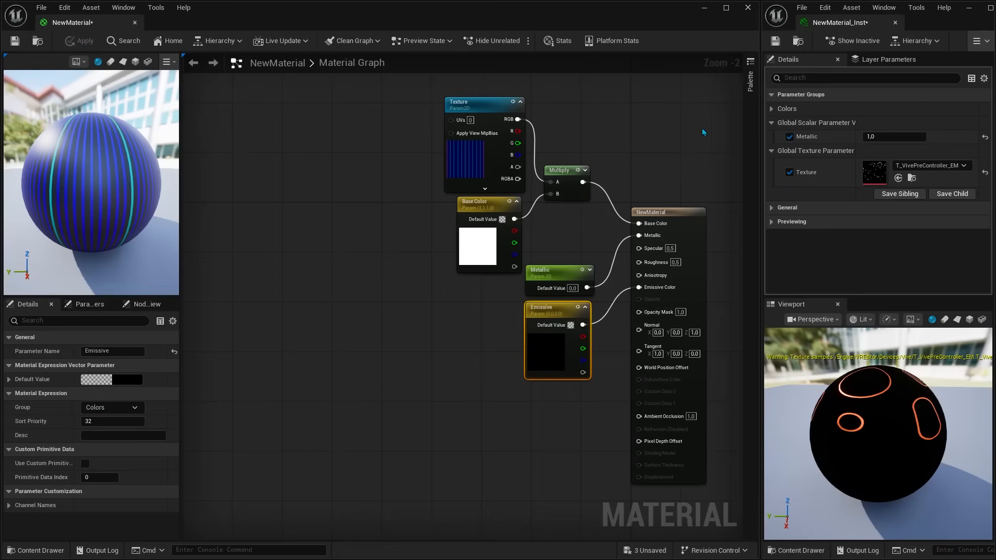
pyautogui.click(773, 109)
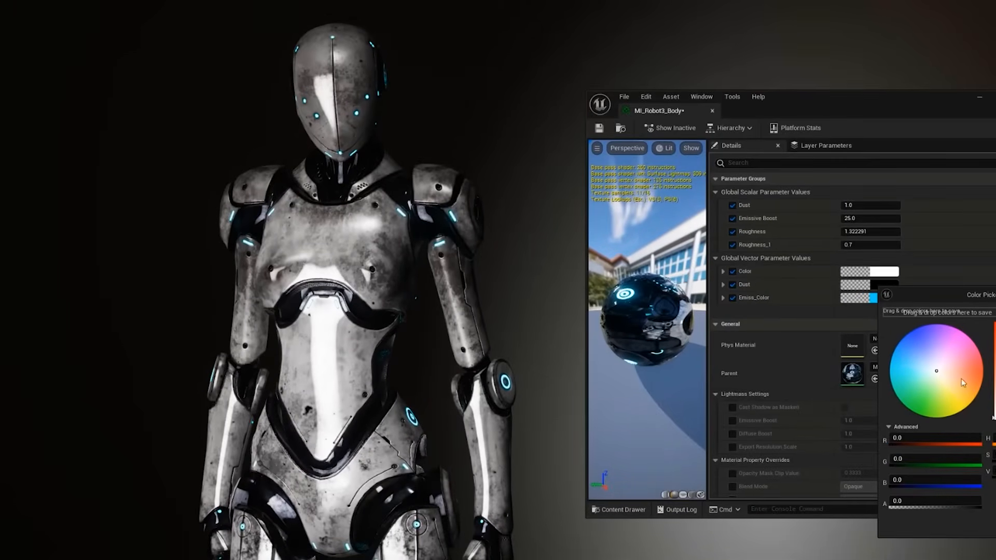
# Step: Set the Dust vector parameter of MI_Robot3_Body to white and accept the color
pyautogui.moveTo(936, 371)
pyautogui.mouseDown()
pyautogui.moveTo(974, 378)
pyautogui.moveTo(944, 391)
pyautogui.moveTo(927, 348)
pyautogui.moveTo(936, 371)
pyautogui.mouseUp()
pyautogui.moveTo(995, 325)
pyautogui.mouseDown()
pyautogui.moveTo(995, 390)
pyautogui.moveTo(995, 326)
pyautogui.mouseUp()
pyautogui.click(995, 526)
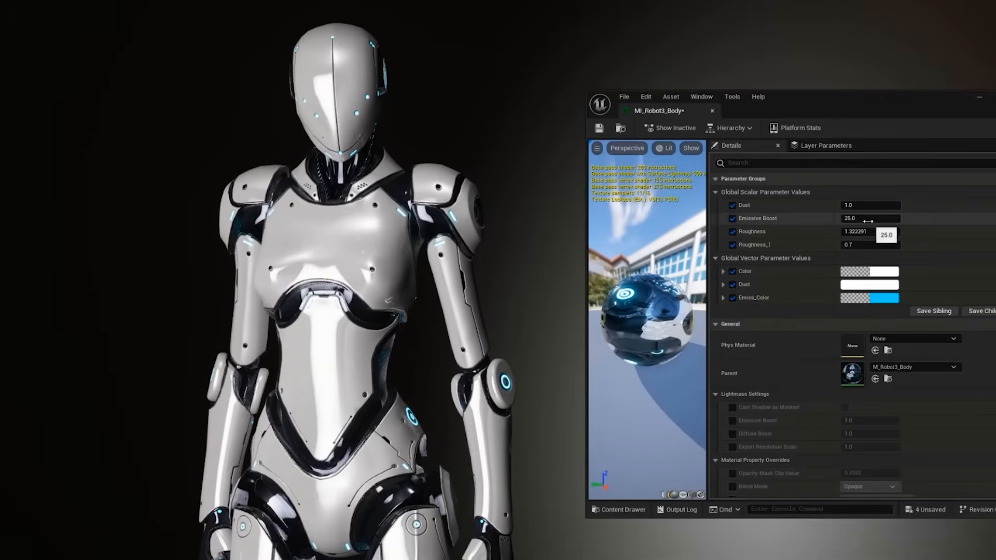
# Step: Set the robot's Emissive Boost to about 200, Roughness to about 1.41 and Roughness_1 to about 1.62, and adjust its Color parameter
pyautogui.moveTo(868, 219); pyautogui.dragTo(882, 244)
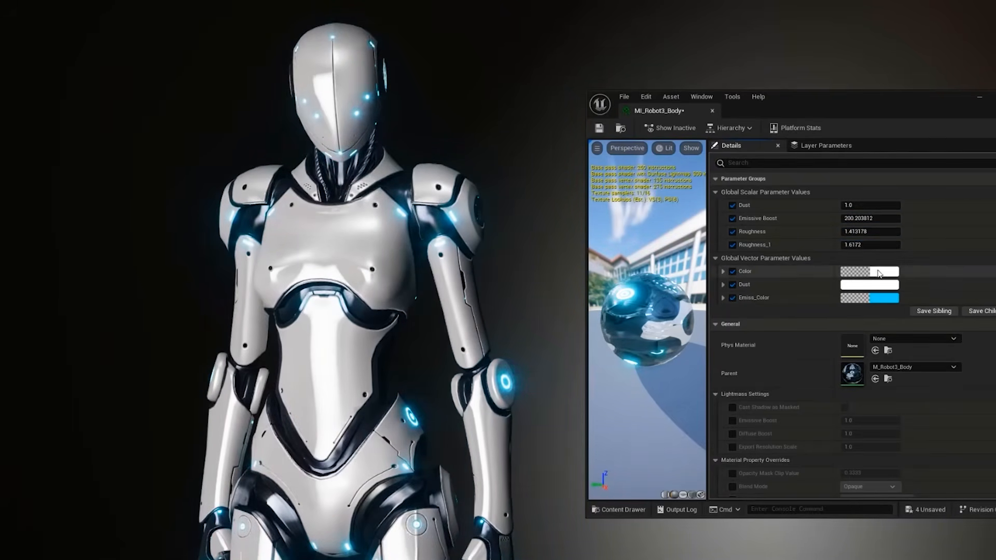
pyautogui.click(880, 272)
pyautogui.moveTo(986, 365)
pyautogui.mouseDown()
pyautogui.moveTo(899, 354)
pyautogui.moveTo(981, 412)
pyautogui.moveTo(899, 378)
pyautogui.moveTo(935, 358)
pyautogui.moveTo(984, 356)
pyautogui.mouseUp()
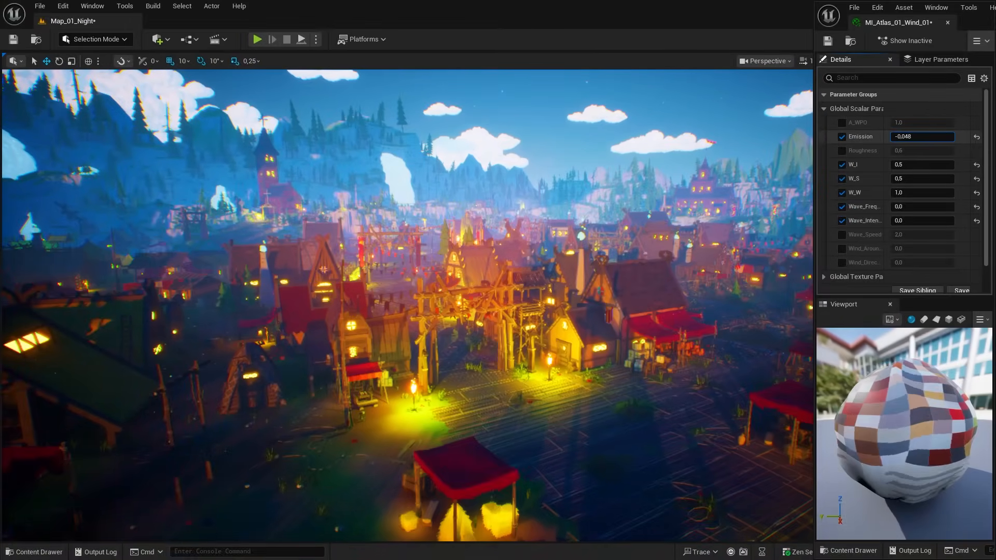
# Step: Adjust the Emission parameter of MI_Atlas_01_Wind_01 for the night village's lights
pyautogui.moveTo(922, 137); pyautogui.dragTo(892, 137)
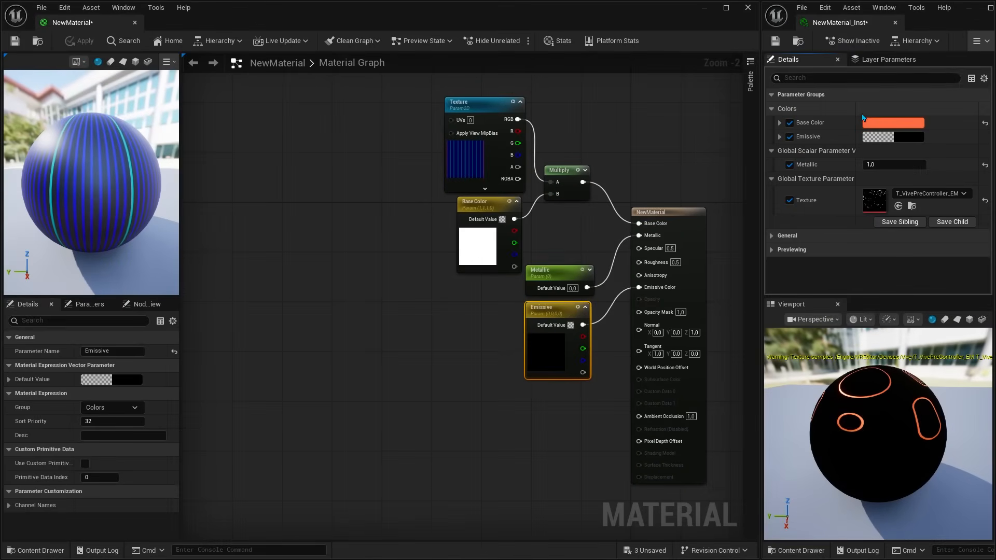
# Step: Add a Panner node to NewMaterial's graph and connect it to the UVs input of the Texture parameter
pyautogui.click(339, 119)
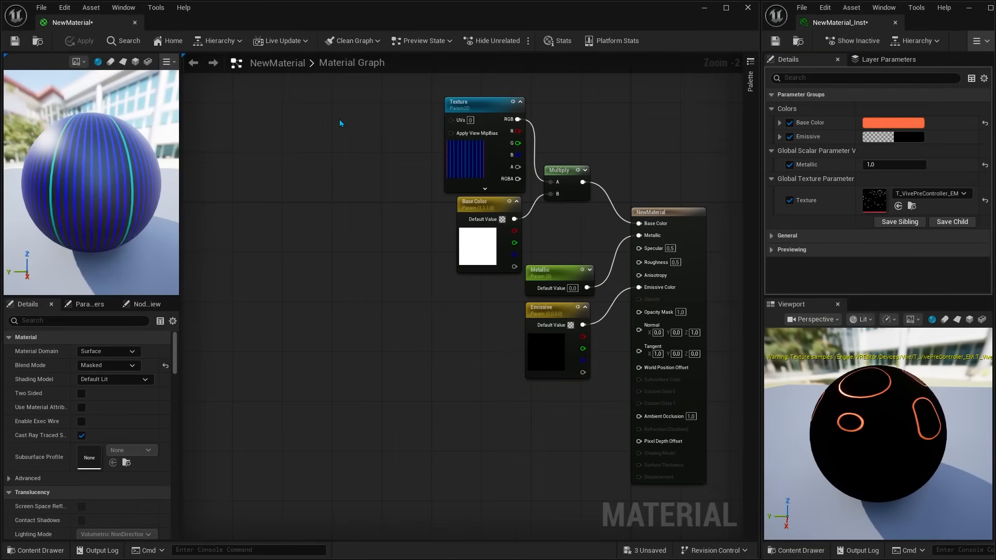
pyautogui.click(340, 120)
pyautogui.moveTo(411, 133); pyautogui.dragTo(454, 120)
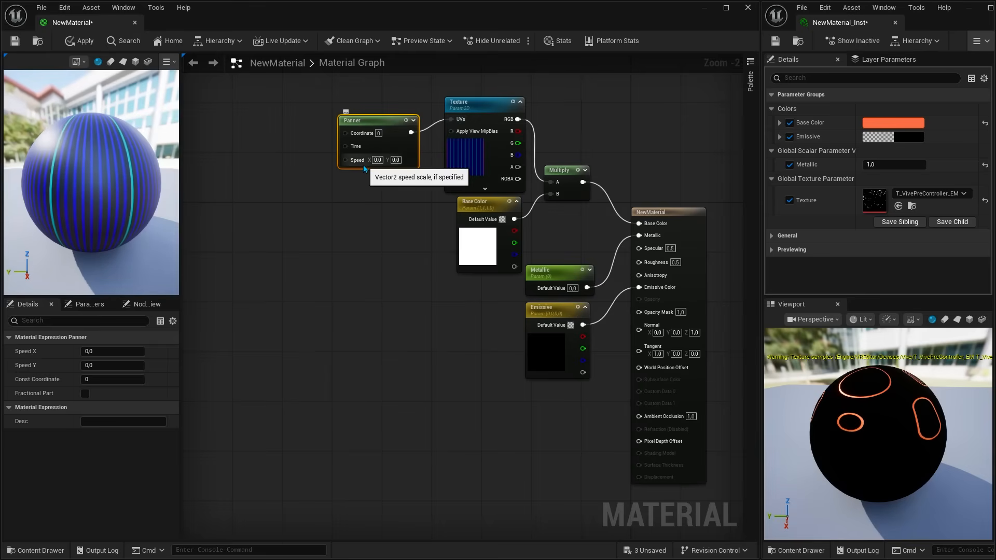
# Step: Add a Constant2Vector, convert it to a parameter named Speed, connect it to the Panner's Speed input, and apply the material
pyautogui.click(269, 258)
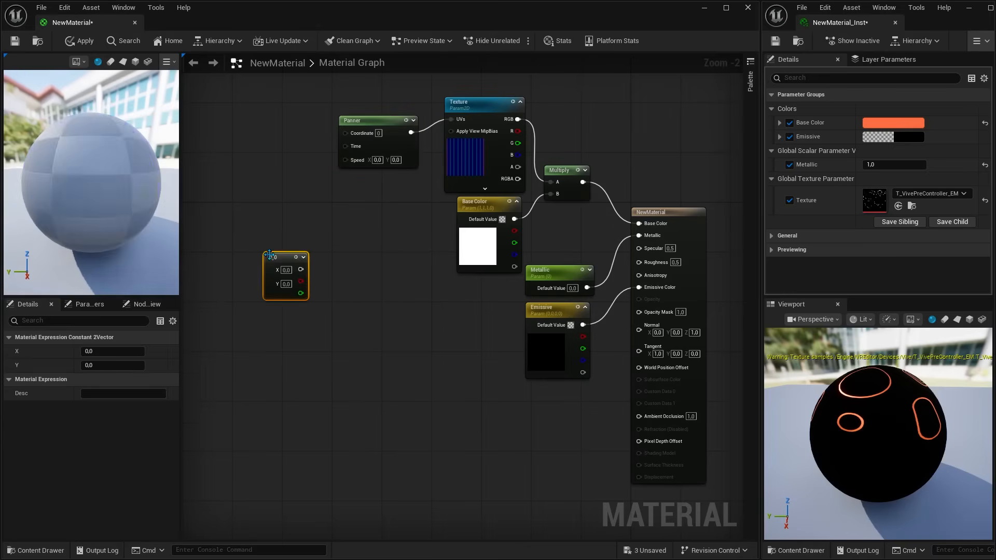
pyautogui.rightClick(283, 298)
pyautogui.click(328, 328)
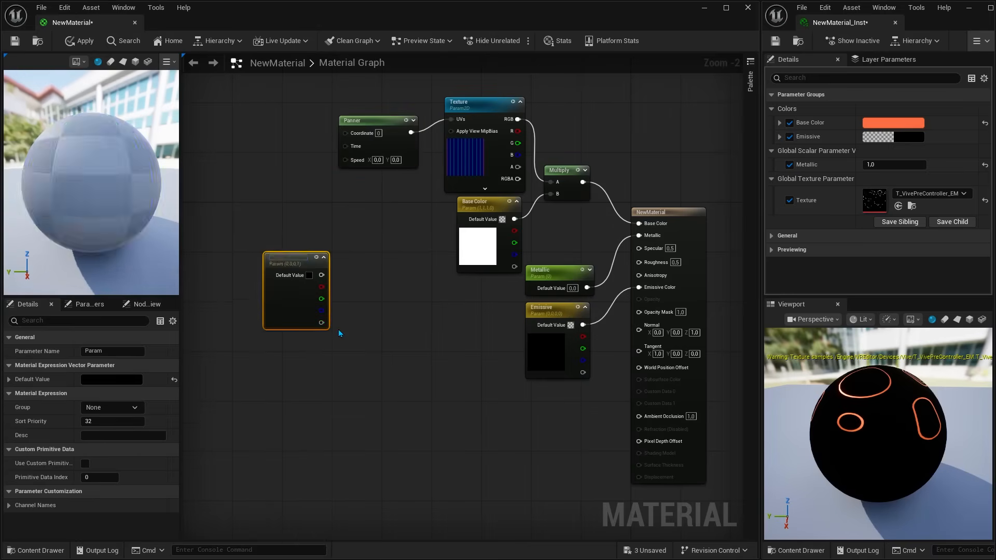
pyautogui.write('Speed')
pyautogui.press('Return')
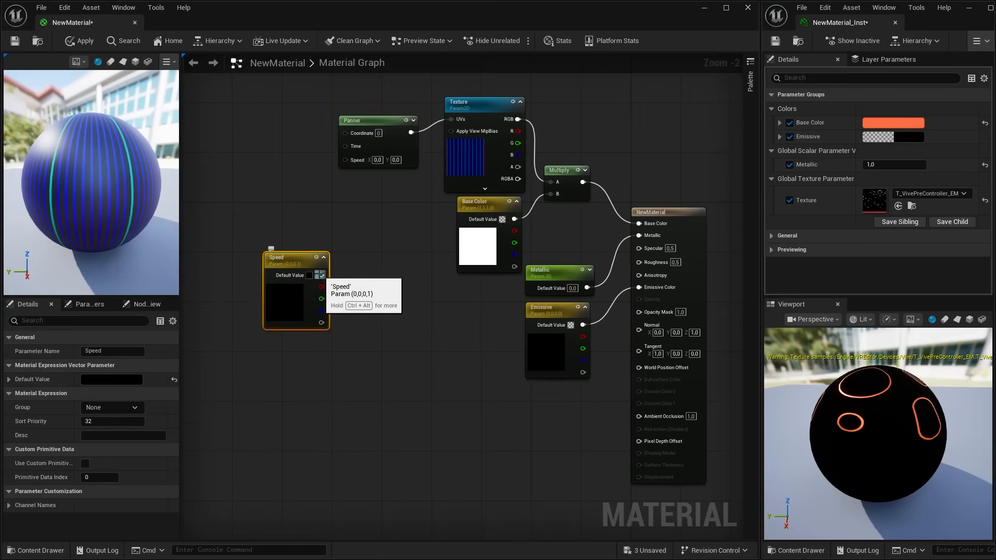
pyautogui.moveTo(322, 275); pyautogui.dragTo(349, 160)
pyautogui.click(80, 41)
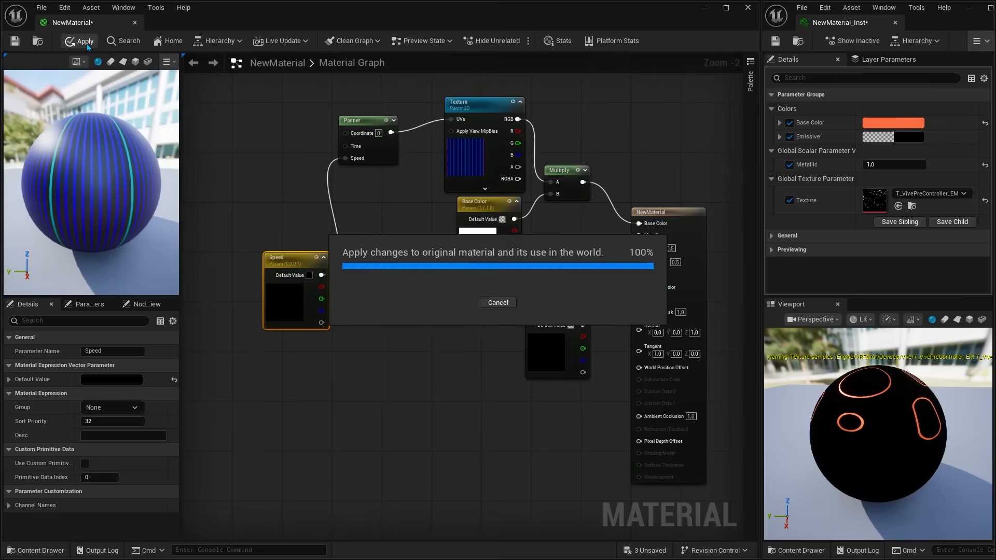
# Step: Enable the Speed override in the material instance, try R at 1.0, and reset R
pyautogui.click(789, 235)
pyautogui.click(780, 236)
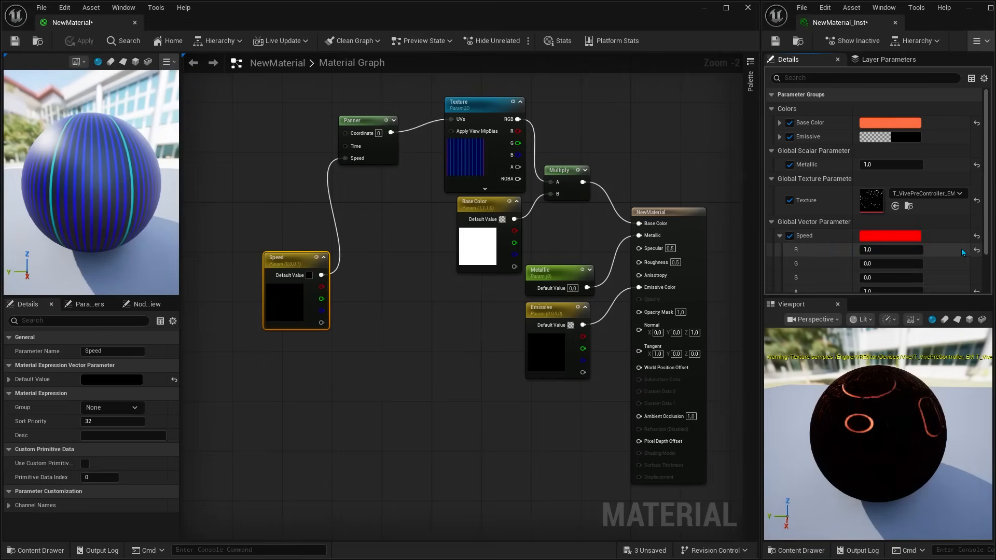
pyautogui.click(977, 250)
# Step: Set the G component of Speed to 0.1 to preview the panning, and reset the Speed override
pyautogui.click(910, 264)
pyautogui.write('.')
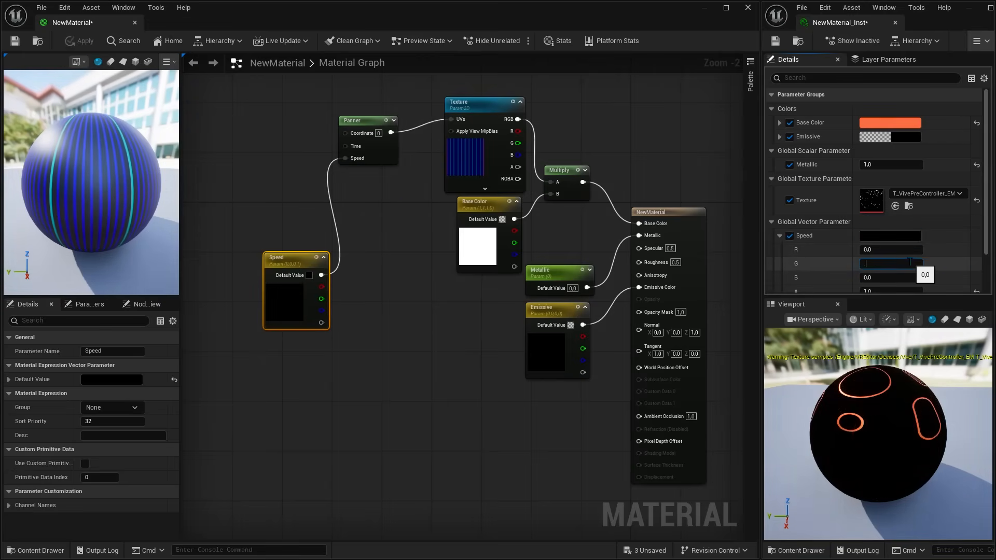
pyautogui.write('1')
pyautogui.press('Return')
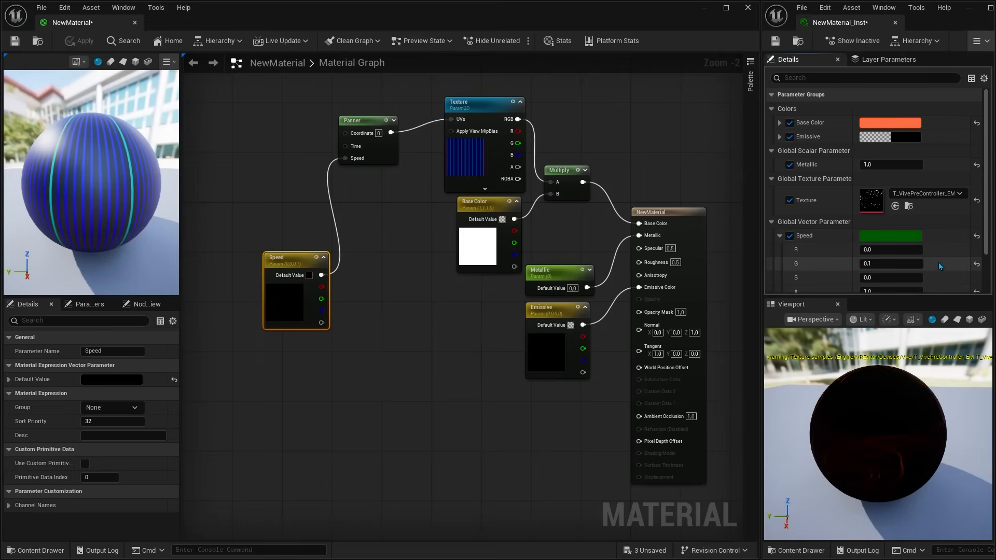
pyautogui.click(977, 236)
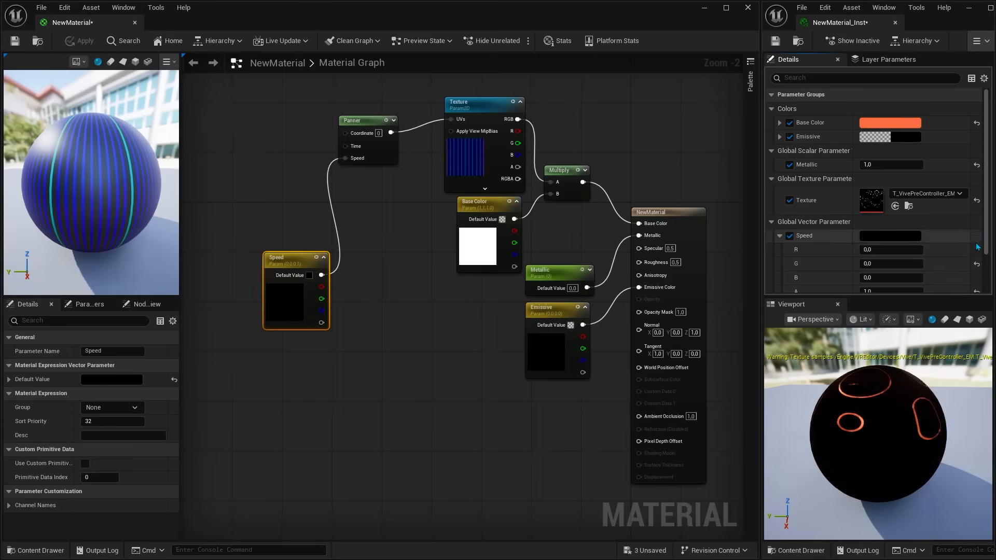
# Step: Replace the Speed parameter with a Make Float2 node and connect its output to the Panner's Speed input
pyautogui.press('Delete')
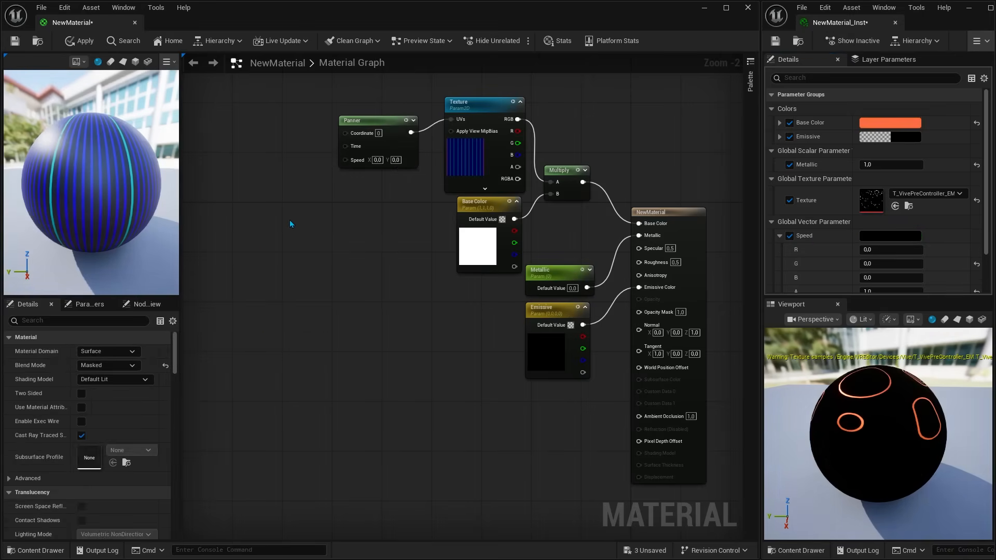
pyautogui.rightClick(291, 224)
pyautogui.write('make float')
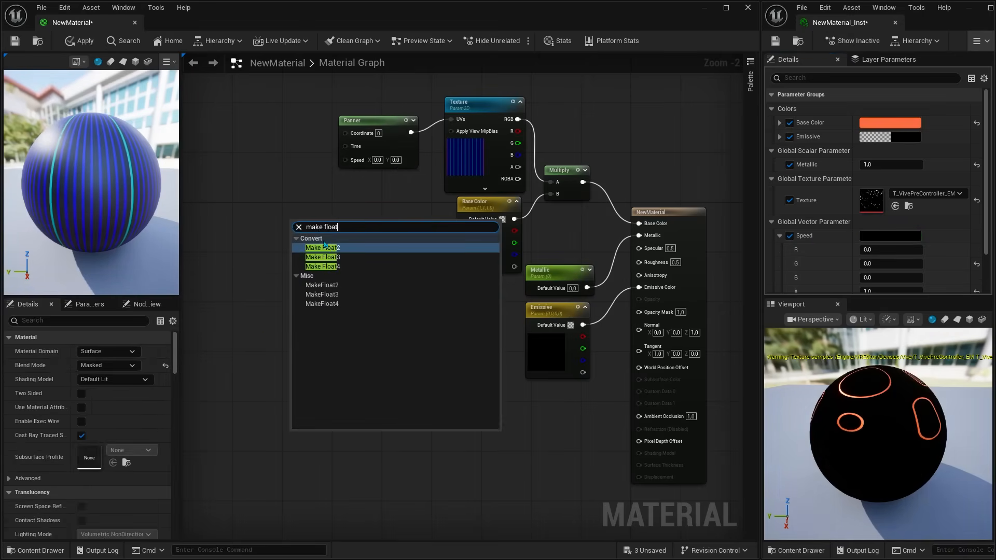
pyautogui.click(323, 247)
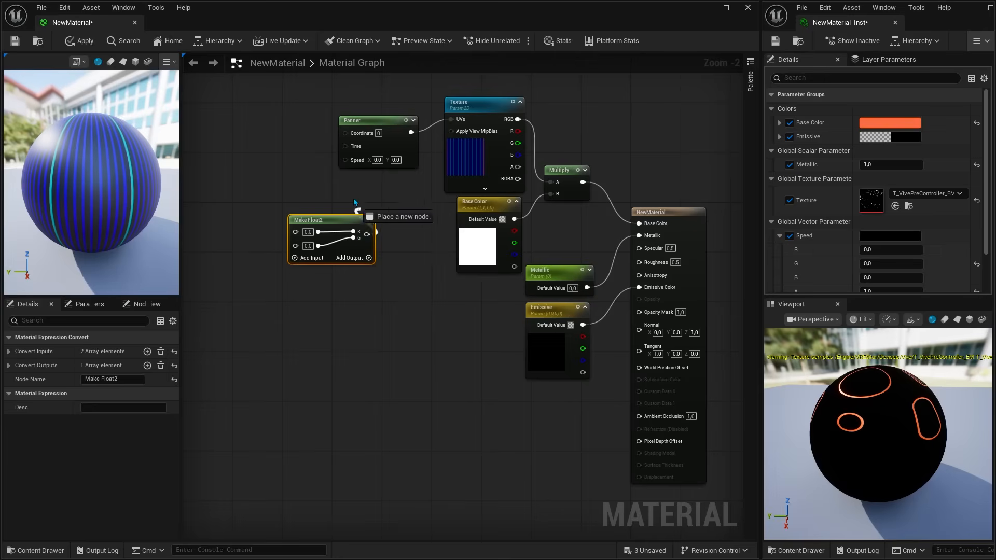
pyautogui.moveTo(355, 203); pyautogui.dragTo(345, 160)
# Step: Promote the first input of Make Float2 to a parameter named X and place it beside the node
pyautogui.rightClick(296, 232)
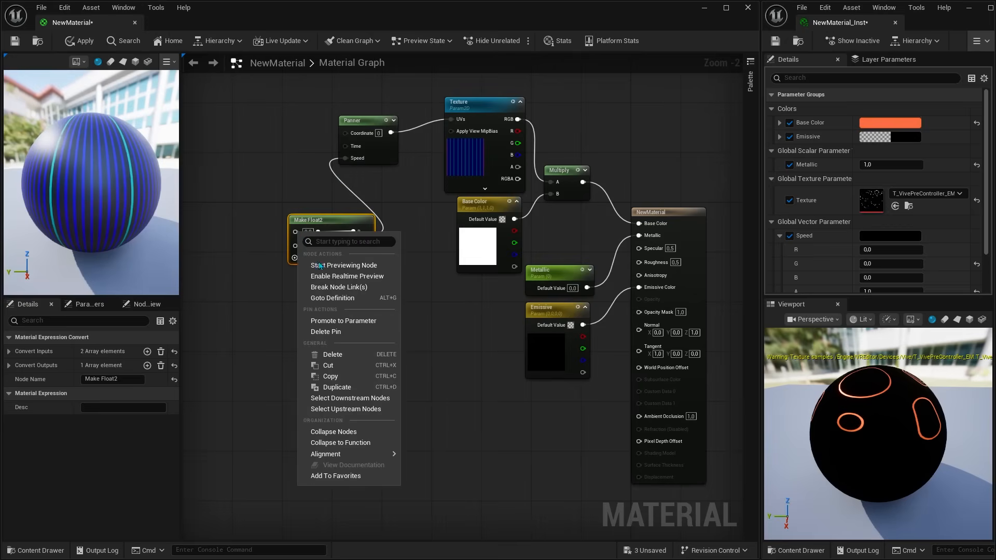
pyautogui.click(343, 320)
pyautogui.click(344, 318)
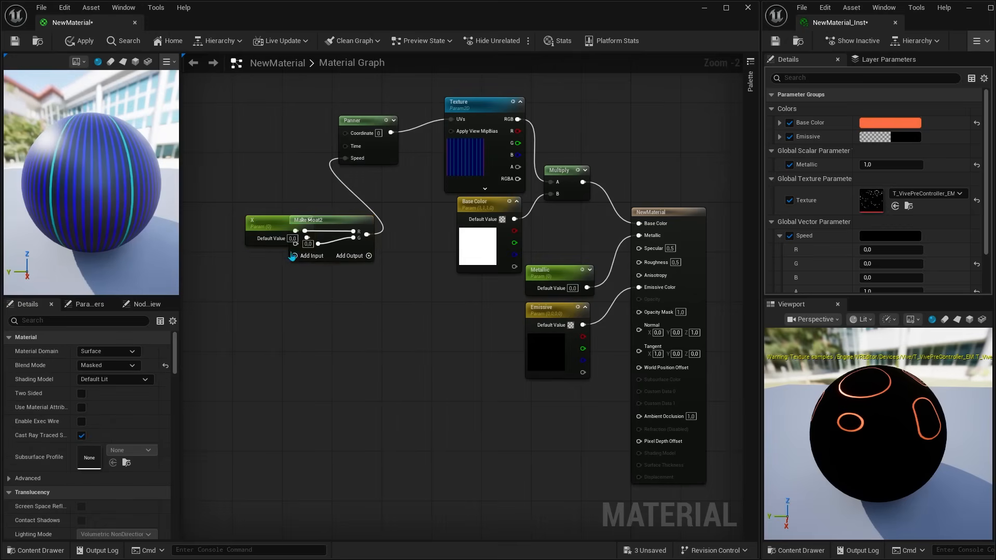
pyautogui.moveTo(276, 223); pyautogui.dragTo(245, 217)
# Step: Add a scalar parameter named Y below X, connect it to Make Float2's second input, and apply the material
pyautogui.click(216, 261)
pyautogui.press('s')
pyautogui.click(218, 255)
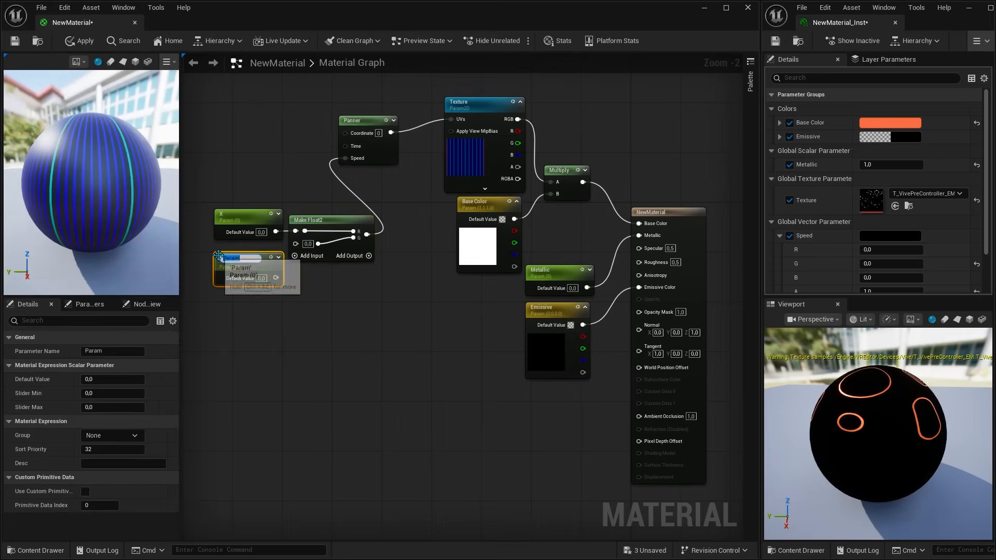
pyautogui.click(291, 302)
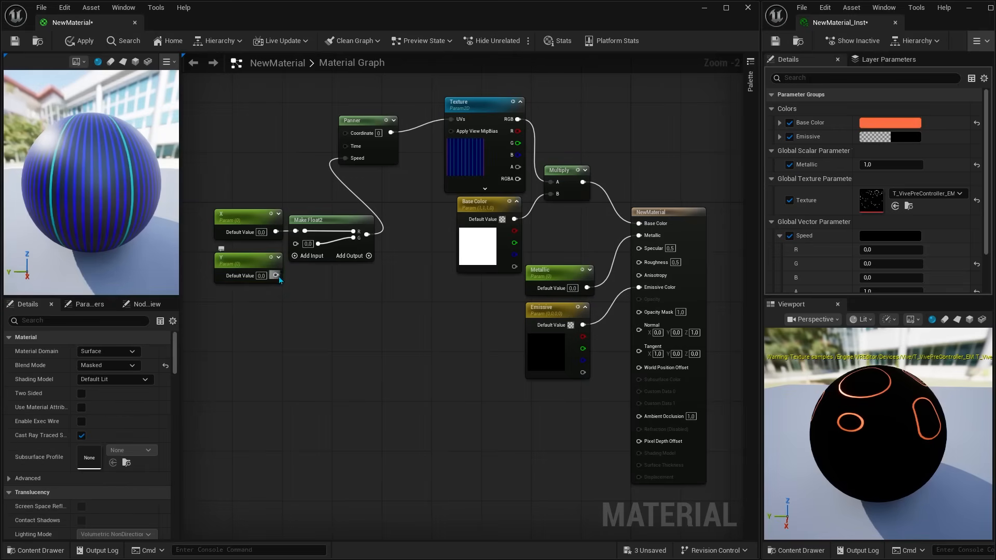
pyautogui.moveTo(276, 276); pyautogui.dragTo(295, 243)
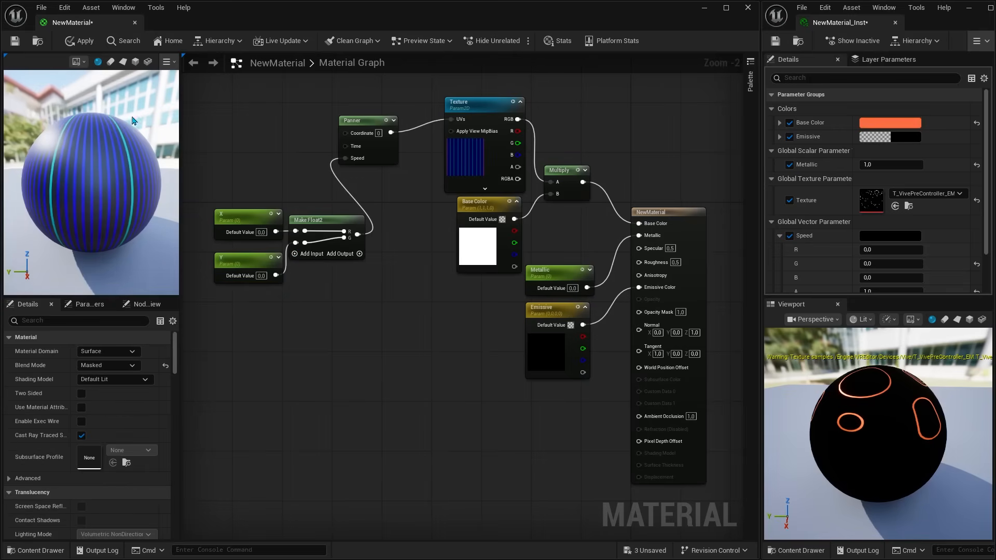
pyautogui.click(81, 43)
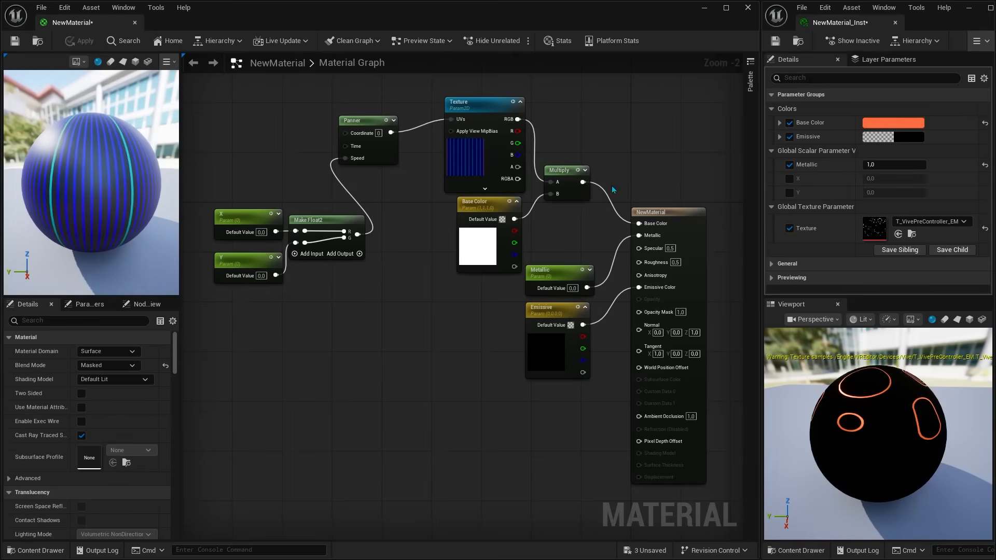
# Step: Enable the X override in the material instance, set it to 0.1 to preview the panning, and reset it
pyautogui.click(789, 178)
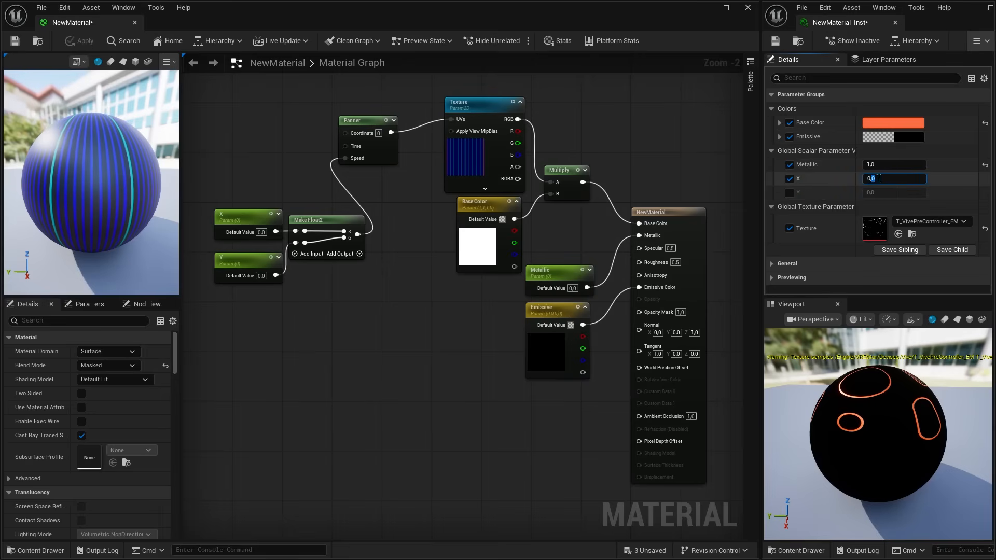
pyautogui.write('0,1')
pyautogui.press('Return')
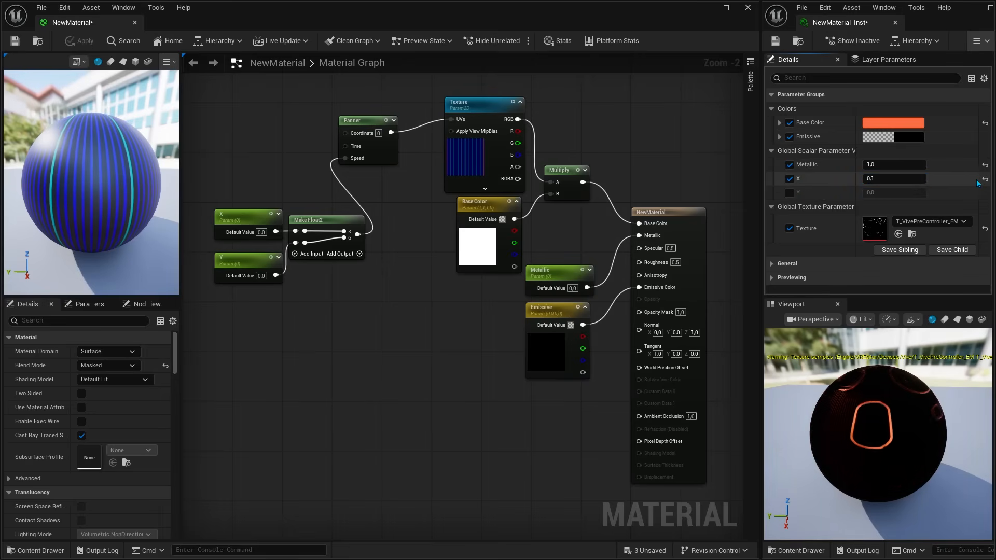
pyautogui.click(984, 180)
# Step: Enable the Y override in the material instance, set it to 0.1 to preview the panning, and reset it
pyautogui.click(789, 192)
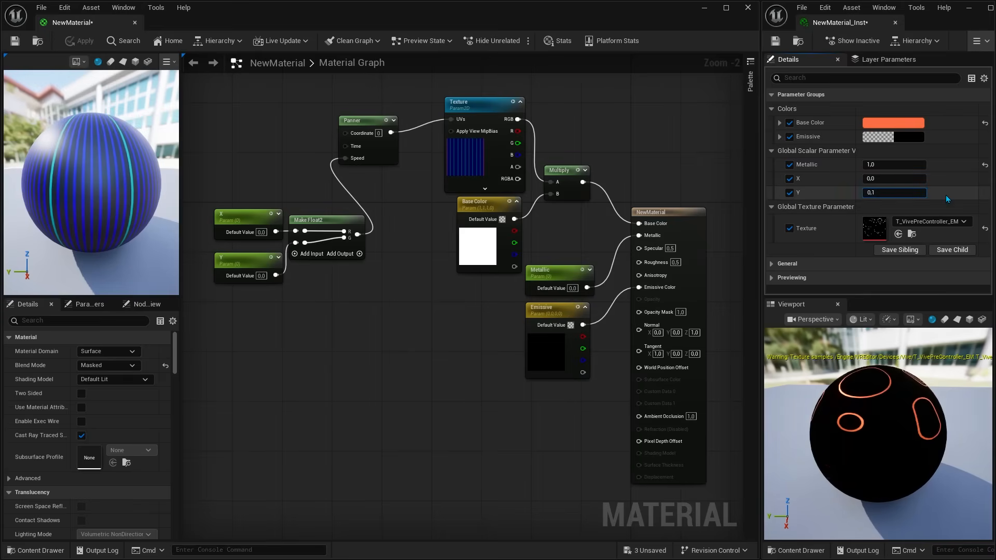
pyautogui.write('0,1')
pyautogui.press('Return')
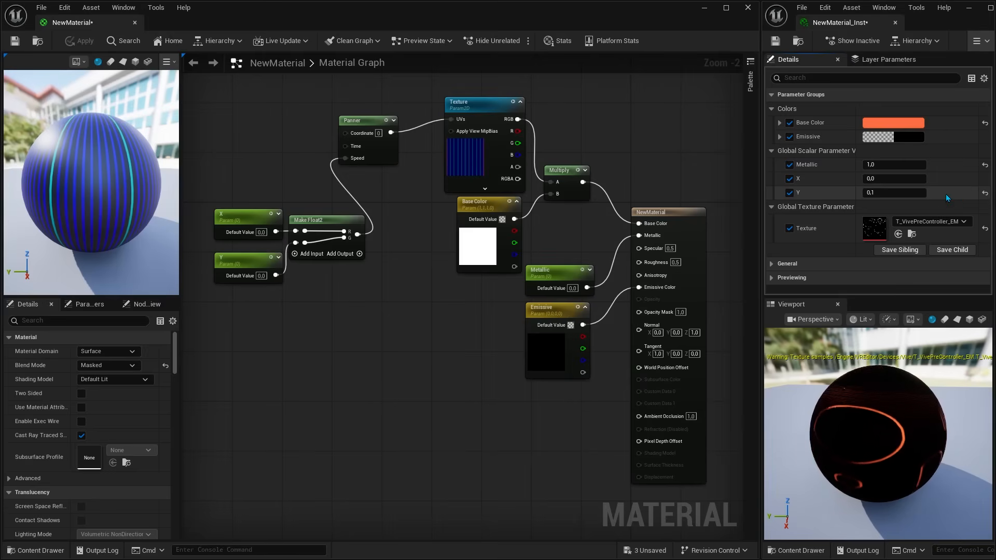
pyautogui.click(984, 193)
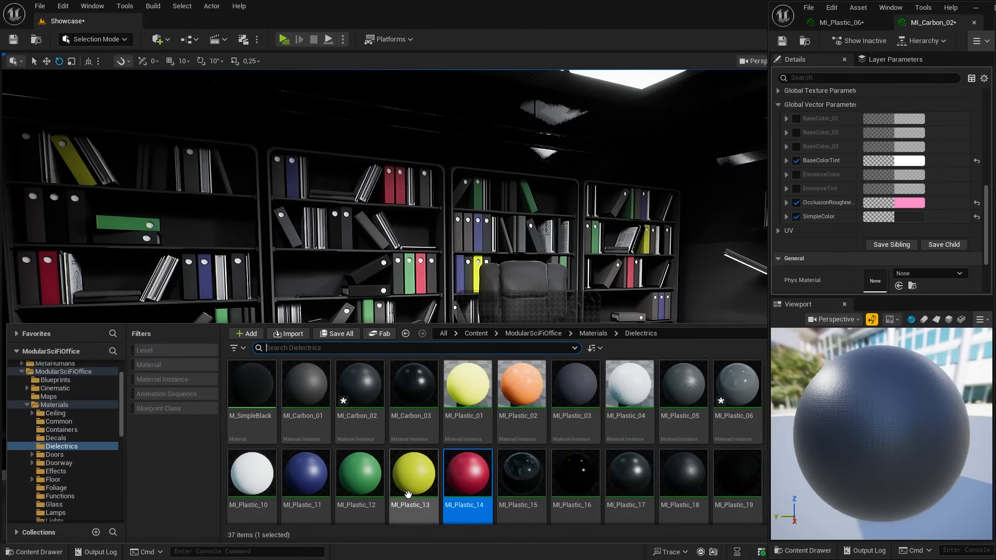
# Step: Assign a yellow material to a binder in the rightmost bookcase and a red one to a binder in the second bookcase
pyautogui.moveTo(408, 494); pyautogui.dragTo(596, 236)
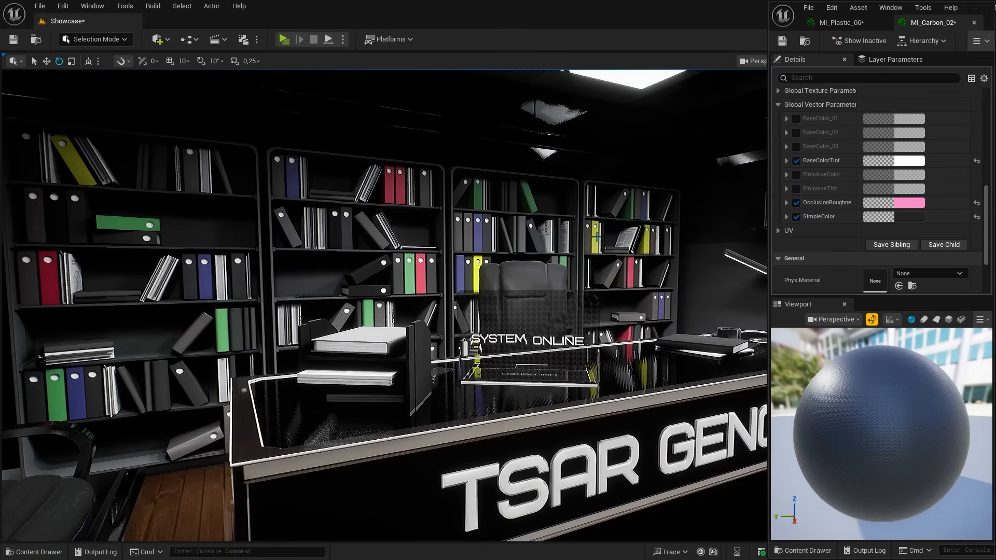
pyautogui.hotkey('ctrl', 'space')
pyautogui.moveTo(412, 477); pyautogui.dragTo(291, 175)
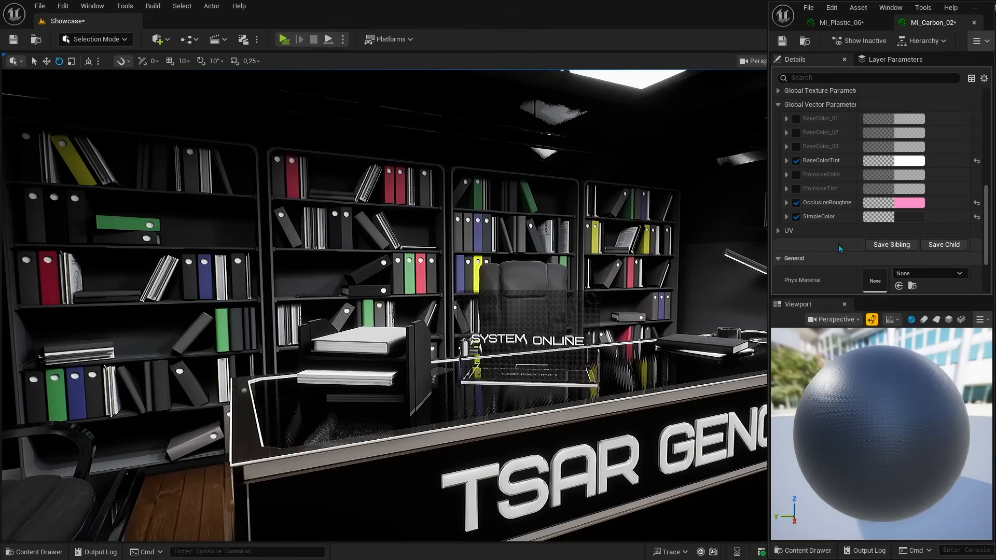
# Step: Try dark yellow and dark green for MI_Carbon_02's SimpleColor, and set its green channel to 222
pyautogui.click(898, 217)
pyautogui.click(744, 333)
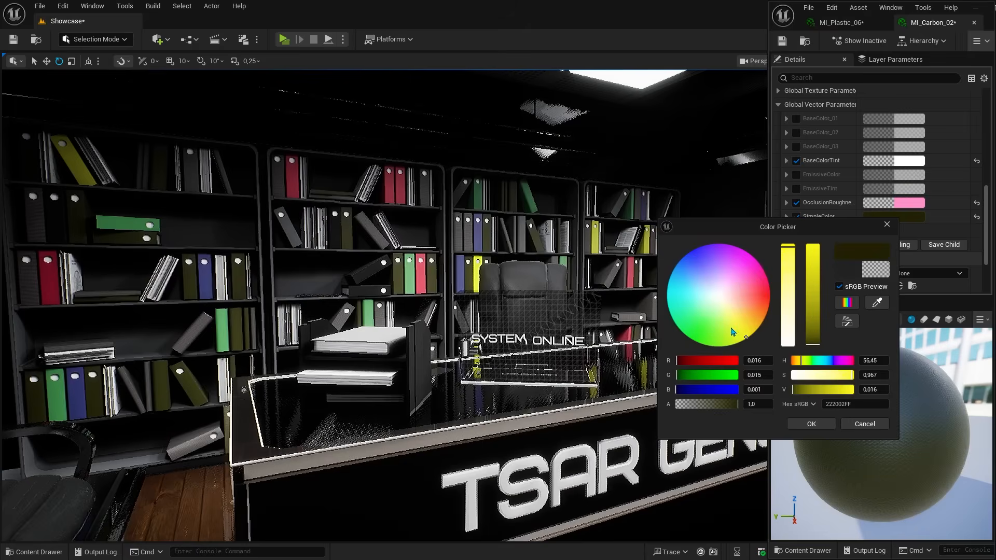
pyautogui.click(680, 280)
pyautogui.moveTo(726, 332); pyautogui.dragTo(678, 324)
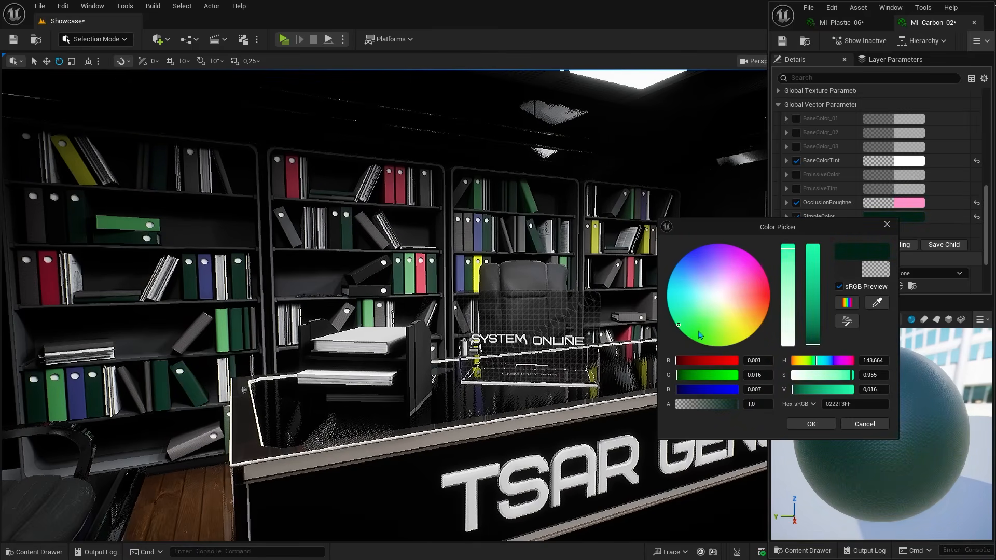
pyautogui.click(758, 379)
pyautogui.write('222')
pyautogui.press('Return')
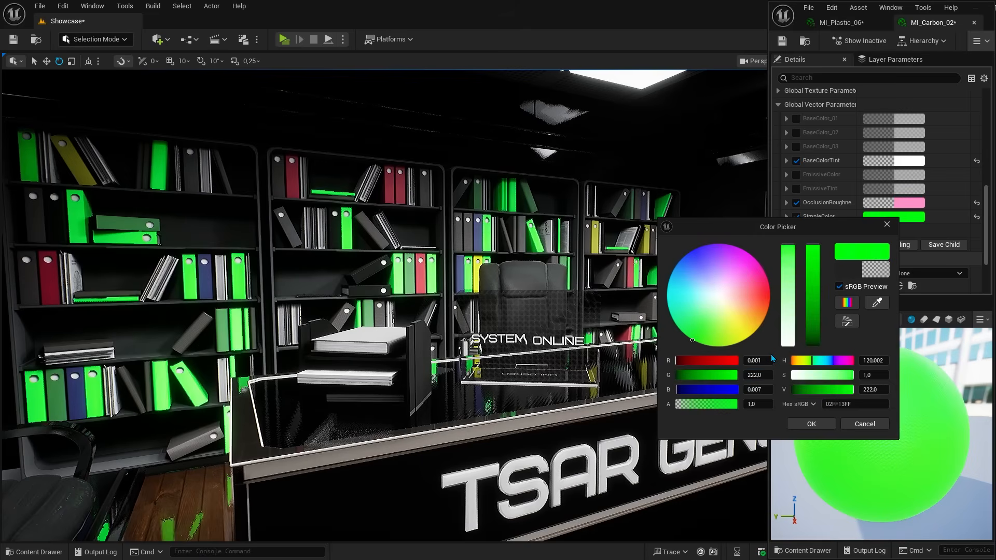
# Step: Preview white, bright green and magenta shades for SimpleColor, and accept a bright pink
pyautogui.click(707, 261)
pyautogui.click(719, 290)
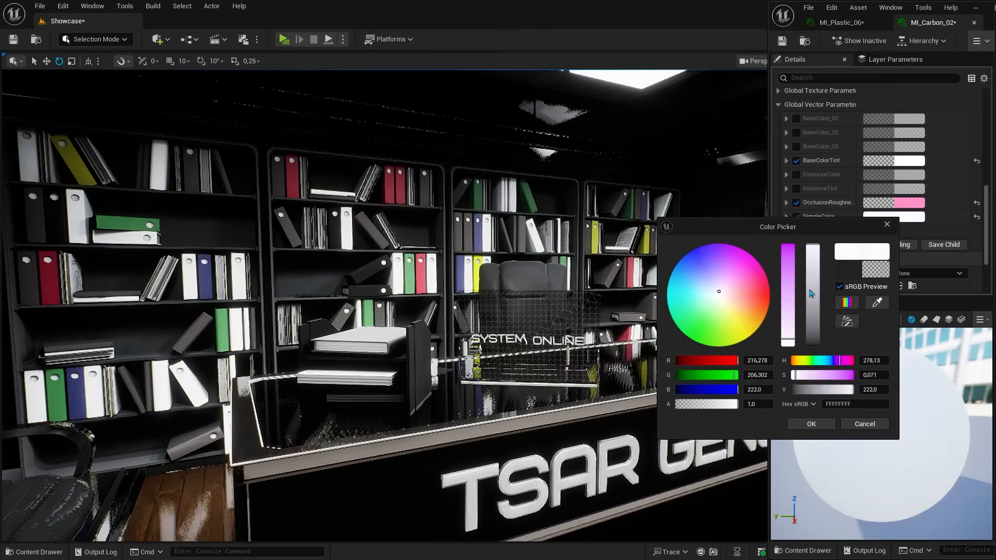
pyautogui.click(767, 282)
pyautogui.click(672, 273)
pyautogui.click(699, 294)
pyautogui.click(690, 332)
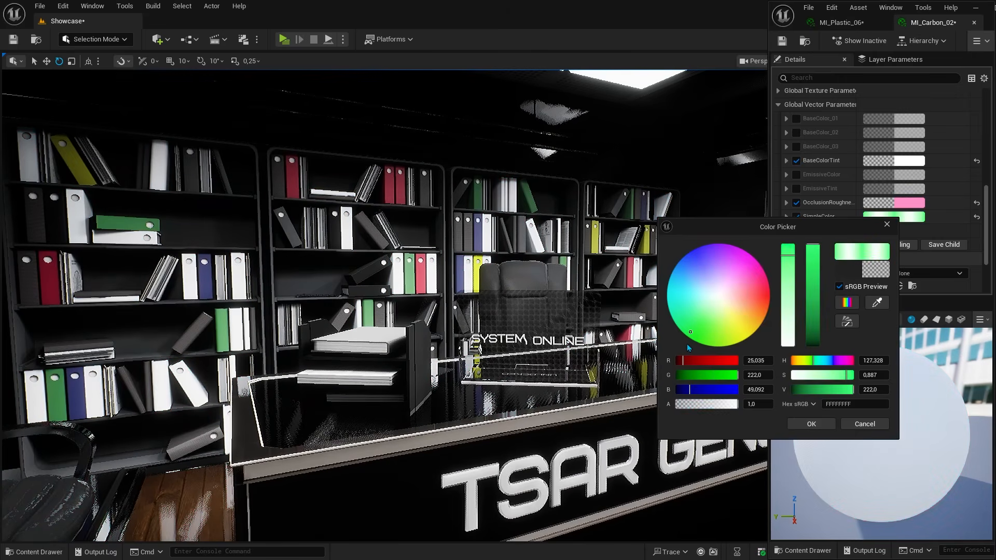
pyautogui.click(740, 253)
pyautogui.click(732, 269)
pyautogui.click(769, 284)
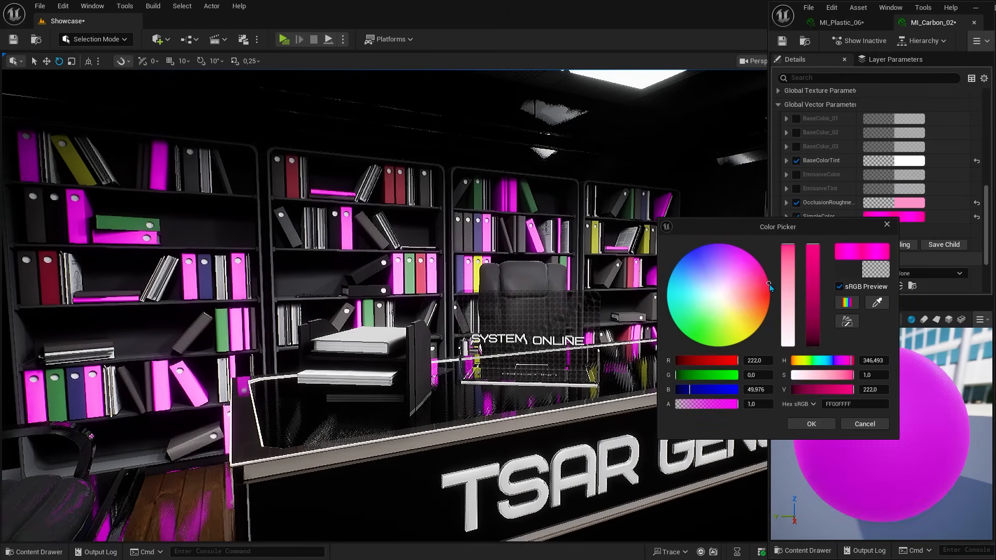
pyautogui.click(810, 425)
# Step: Assign the red MI_Plastic_14 material to a binder on the third shelf of the rightmost bookcase
pyautogui.click(34, 552)
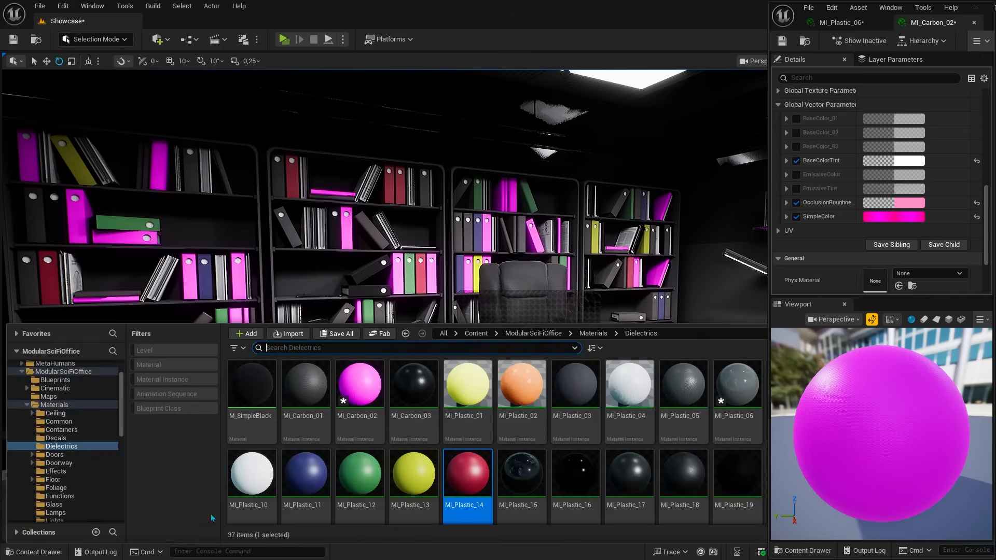
pyautogui.moveTo(464, 473); pyautogui.dragTo(612, 286)
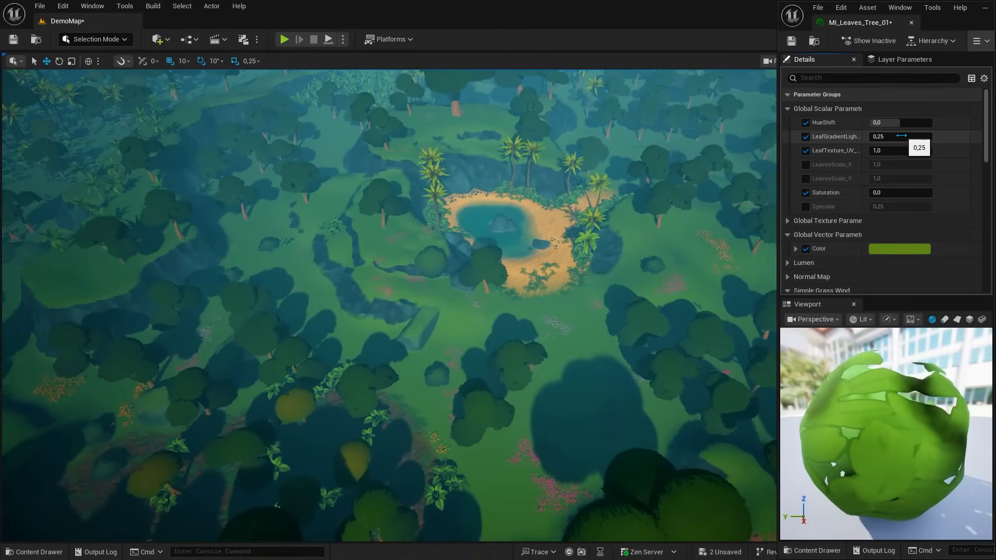
# Step: Preview a leaf gradient light value of about 1.67 in MI_Leaves_Tree_01, and reset it
pyautogui.moveTo(913, 137); pyautogui.dragTo(927, 139)
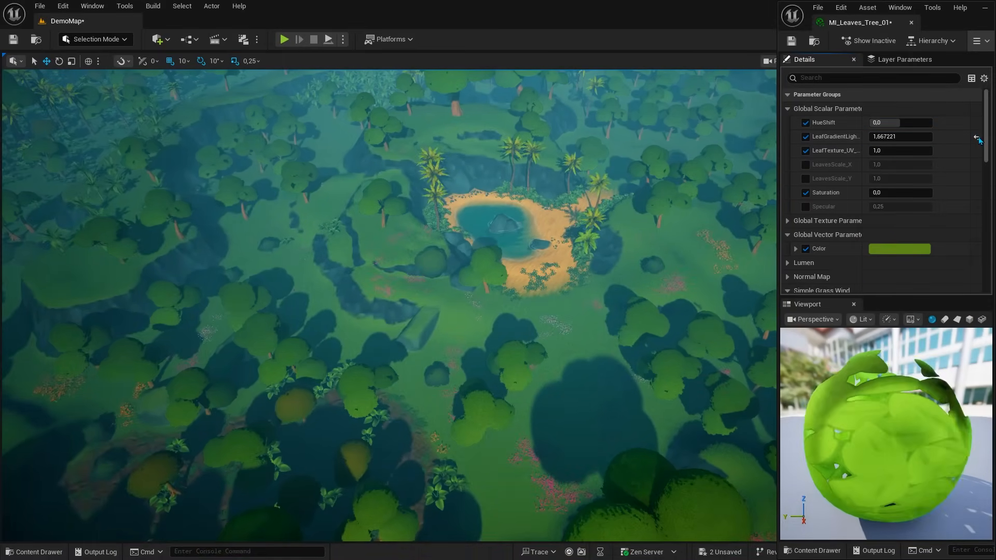
pyautogui.click(977, 138)
# Step: Set the leaf Color to dark red (hex 820027FF) and raise the leaf gradient light value to about 8.02
pyautogui.click(897, 249)
pyautogui.click(708, 296)
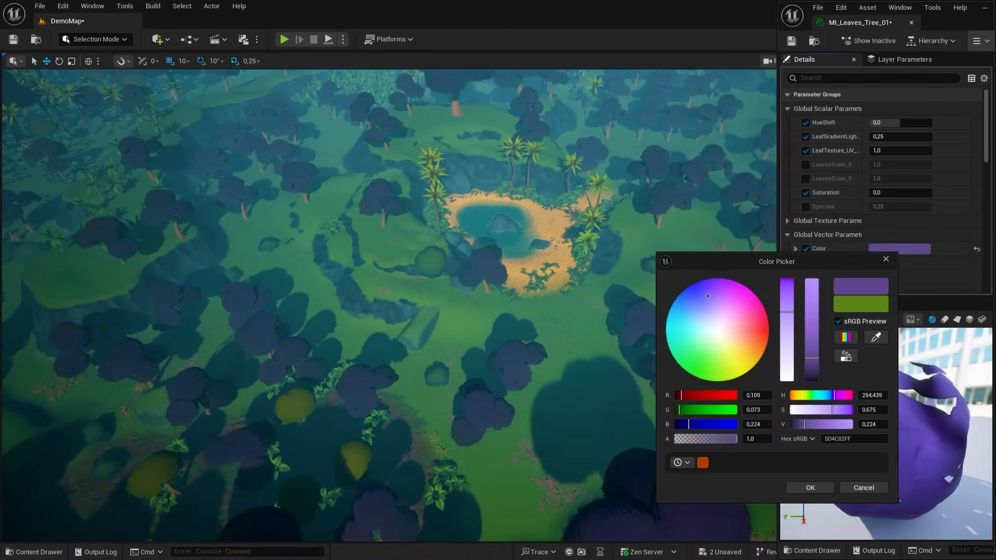
pyautogui.moveTo(708, 296); pyautogui.dragTo(768, 325)
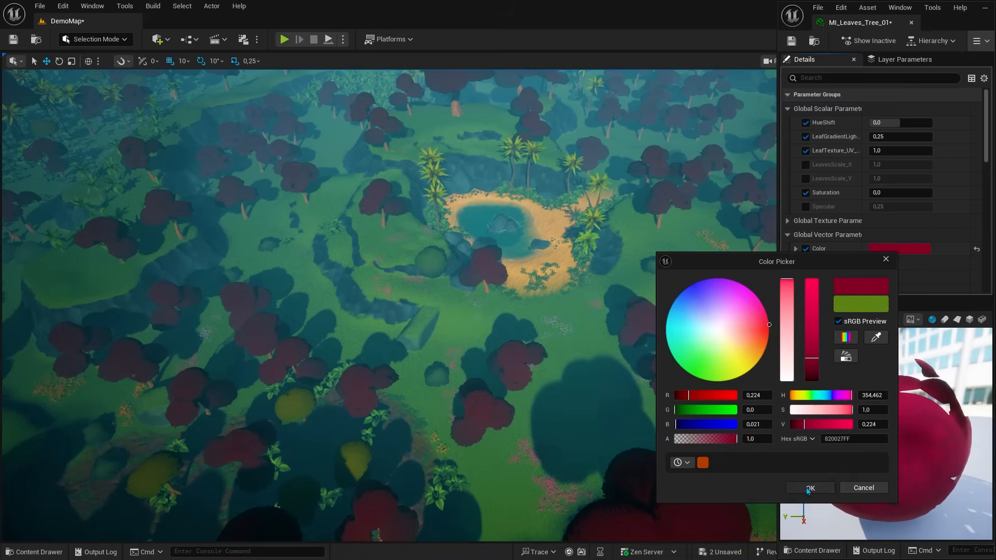
pyautogui.click(809, 489)
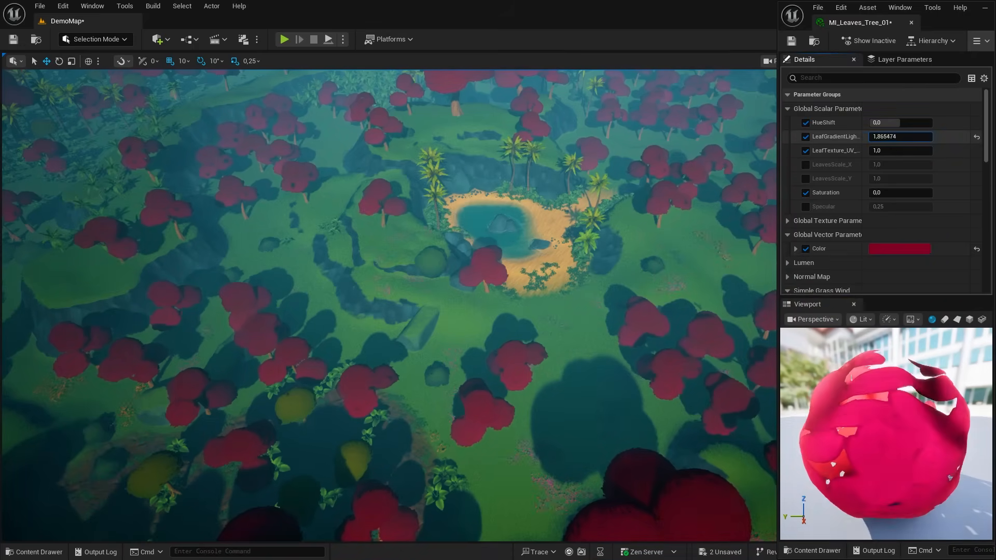
pyautogui.moveTo(901, 137)
pyautogui.mouseDown()
pyautogui.moveTo(928, 137)
pyautogui.moveTo(919, 137)
pyautogui.mouseUp()
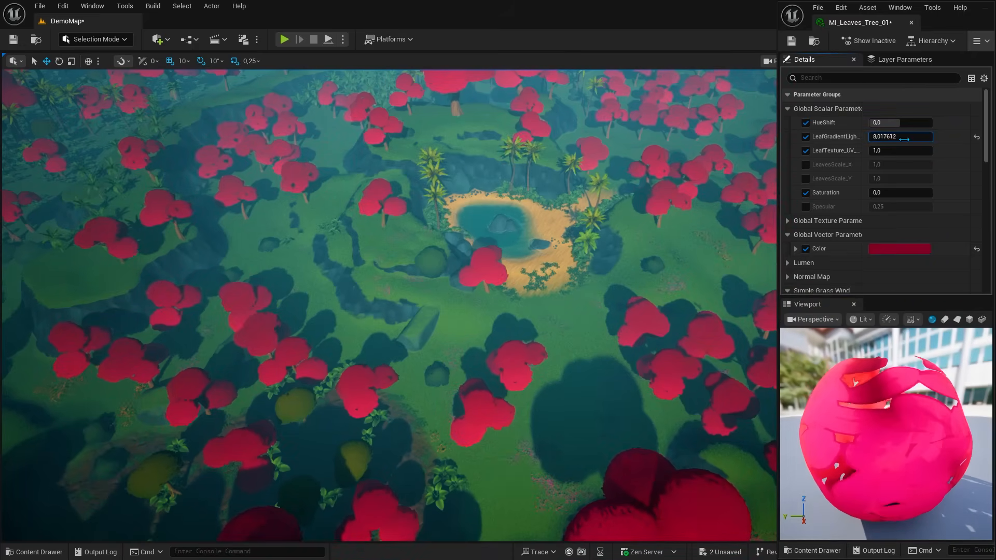
# Step: Preview a WindIntensity of about 22.94 in the leaf material's Simple Grass Wind group, and reset it
pyautogui.scroll(-4, 913, 187)
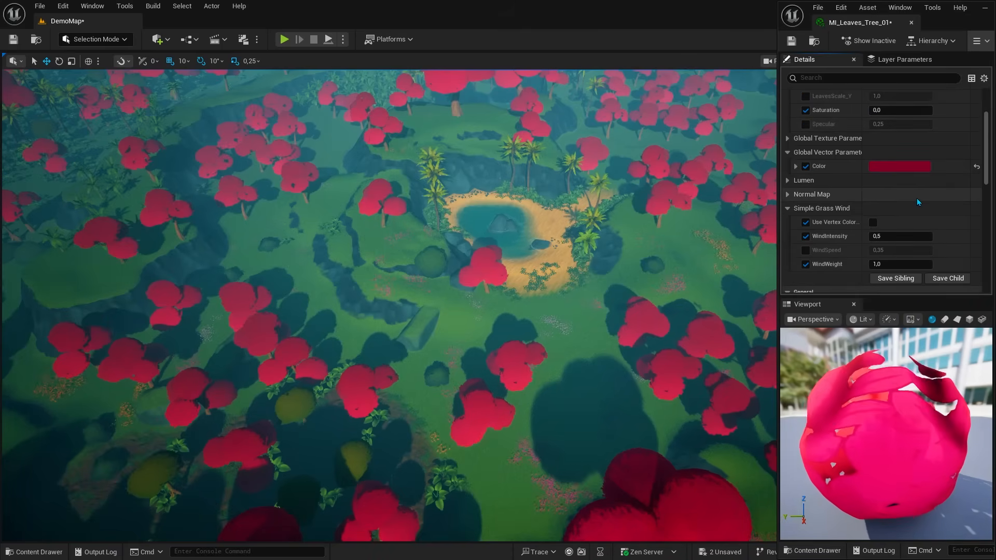
pyautogui.moveTo(900, 236); pyautogui.dragTo(929, 236)
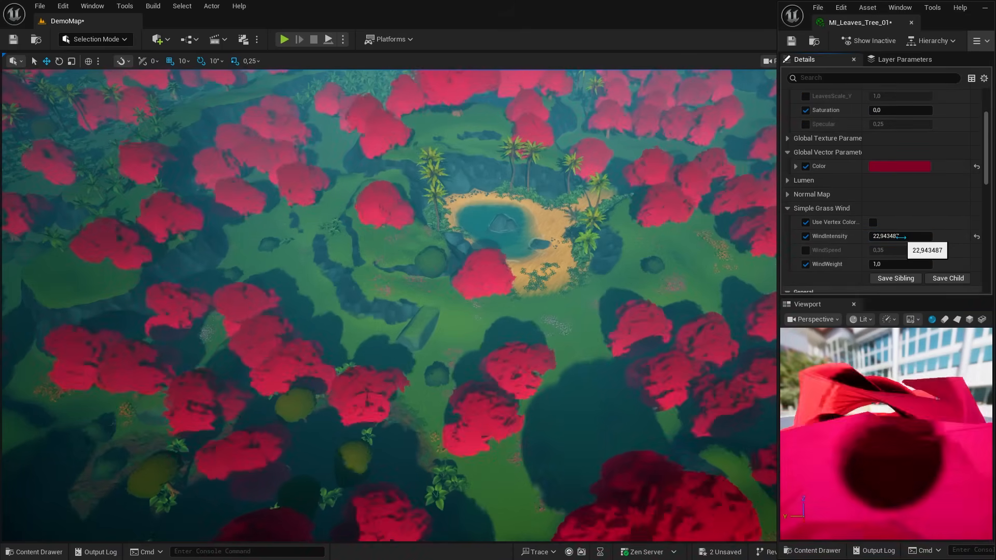
pyautogui.click(976, 237)
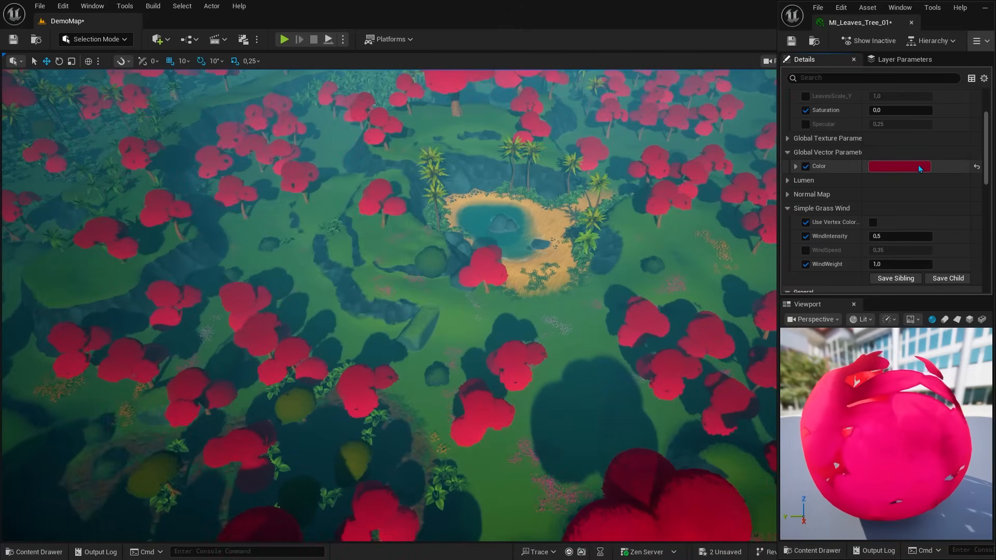
# Step: Increase the Saturation parameter of MI_Leaves_Tree_01
pyautogui.scroll(5, 920, 168)
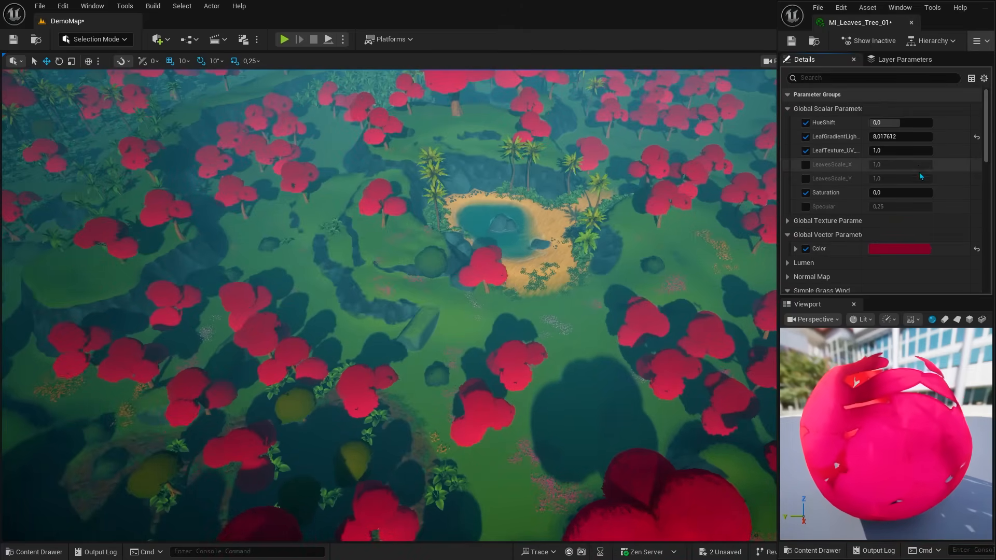
pyautogui.moveTo(900, 192); pyautogui.dragTo(939, 192)
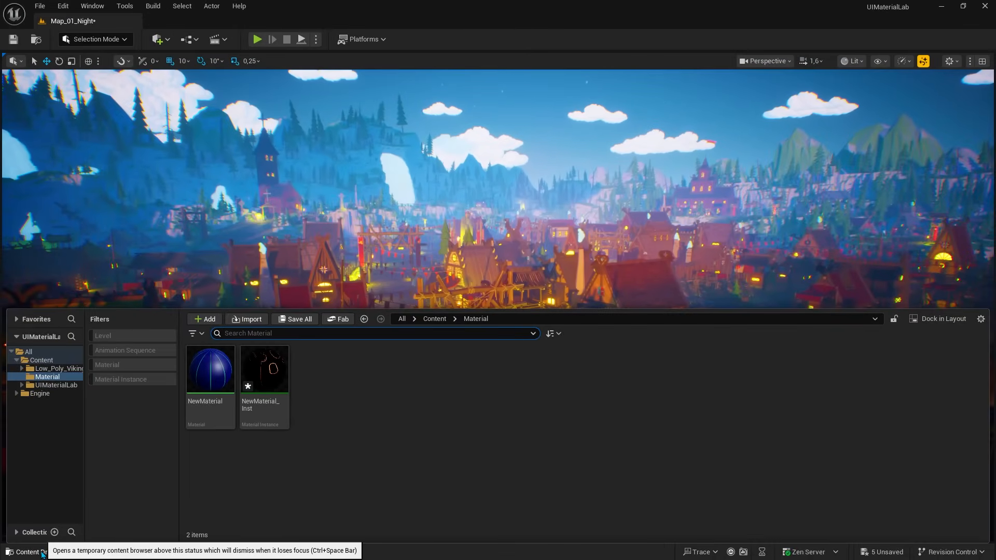
# Step: Search all project assets for M_, and search the Content folder for Mi_
pyautogui.click(29, 352)
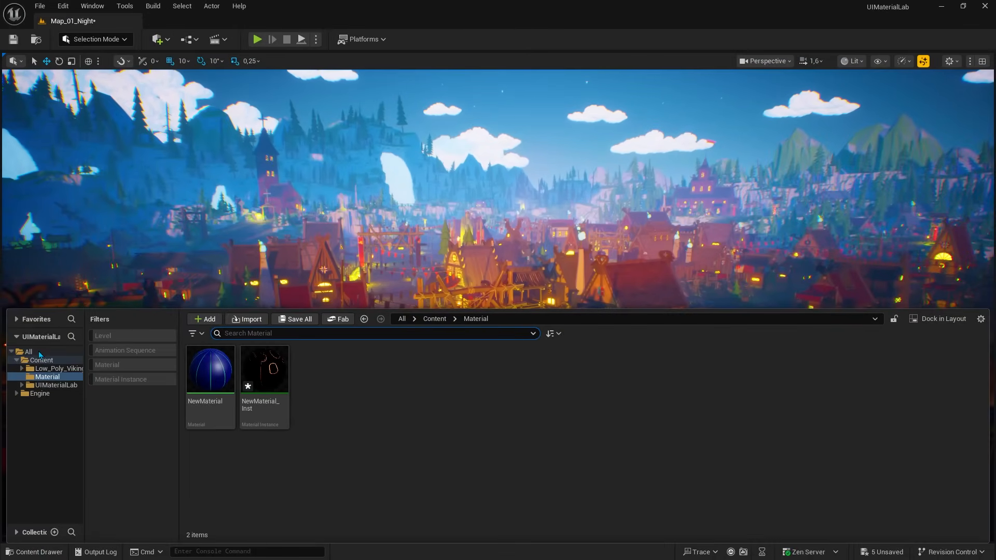
pyautogui.click(256, 333)
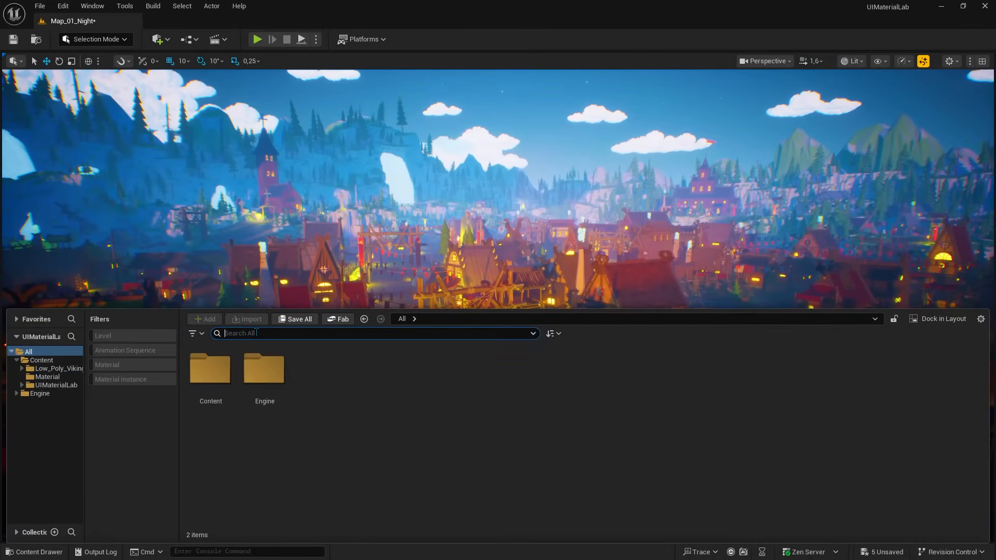
pyautogui.write('M')
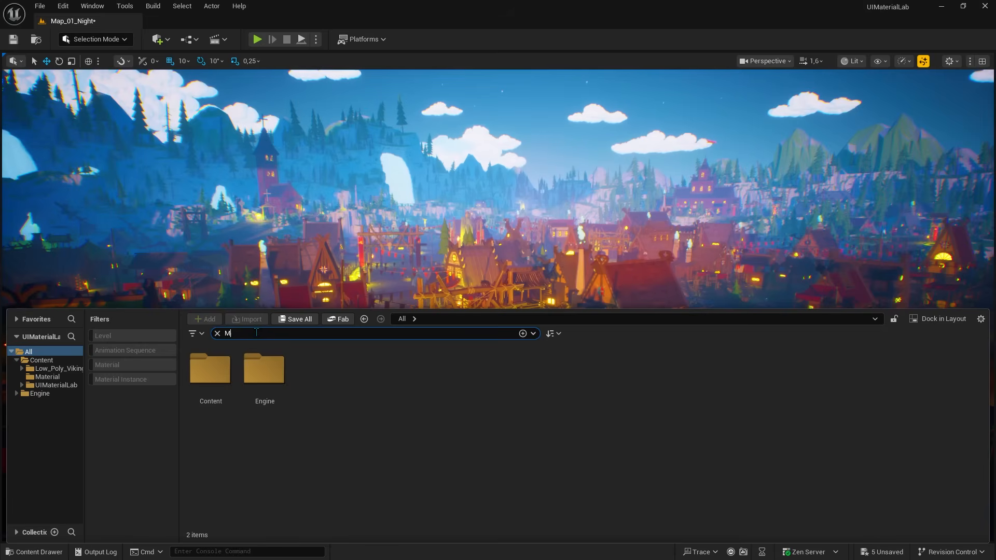
pyautogui.write('_')
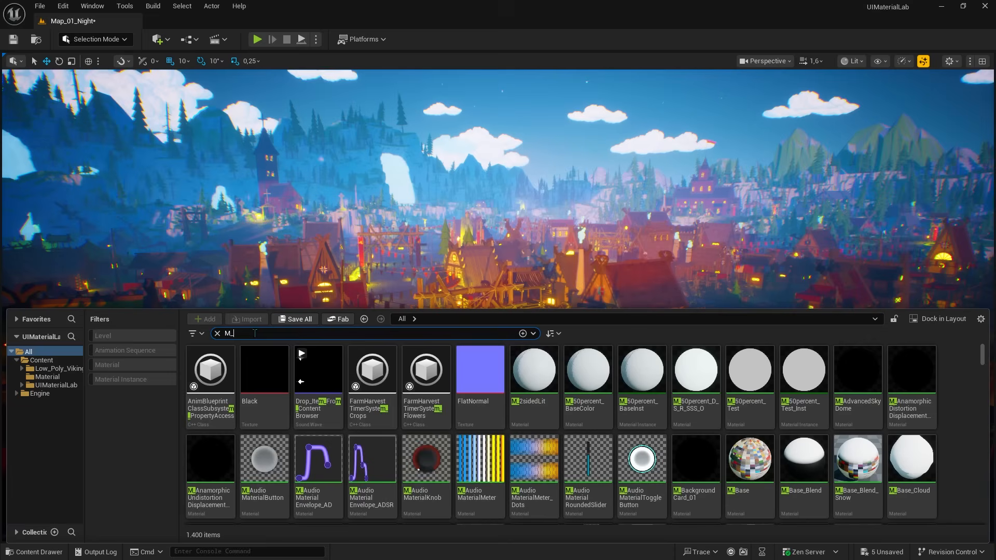
pyautogui.click(43, 361)
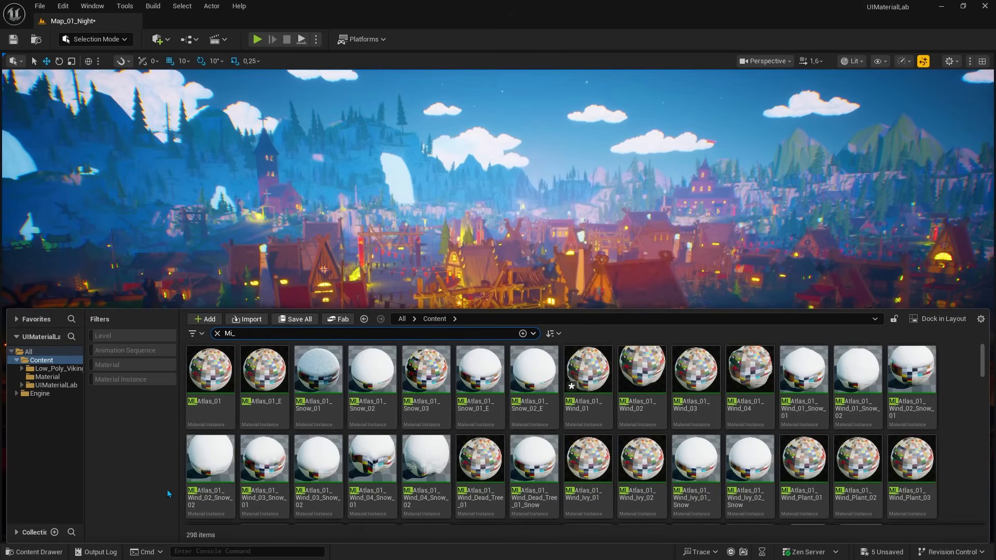
# Step: Clear the search, filter Content to materials, and browse those in Low_Poly_Viking_World and UIMaterialLab
pyautogui.click(217, 333)
pyautogui.click(114, 366)
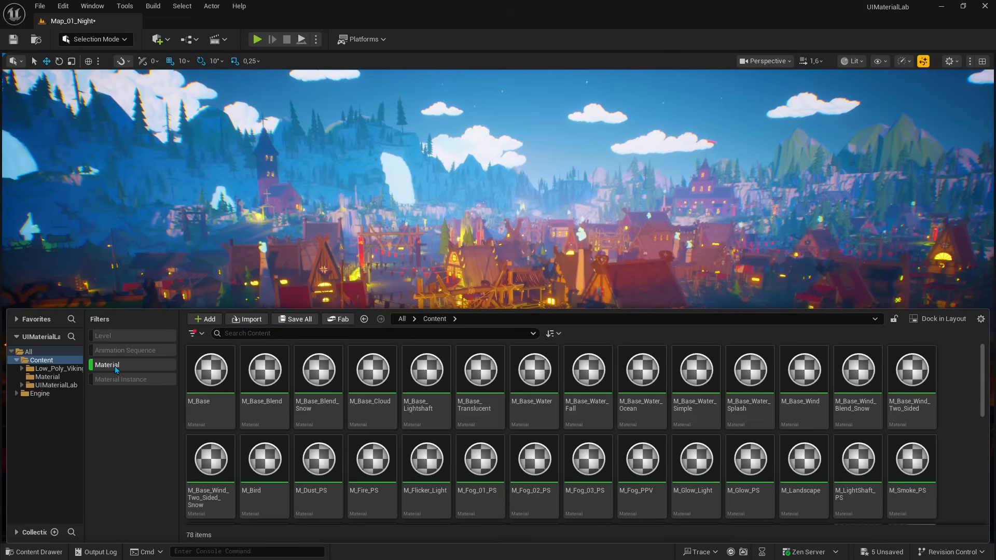
pyautogui.click(59, 369)
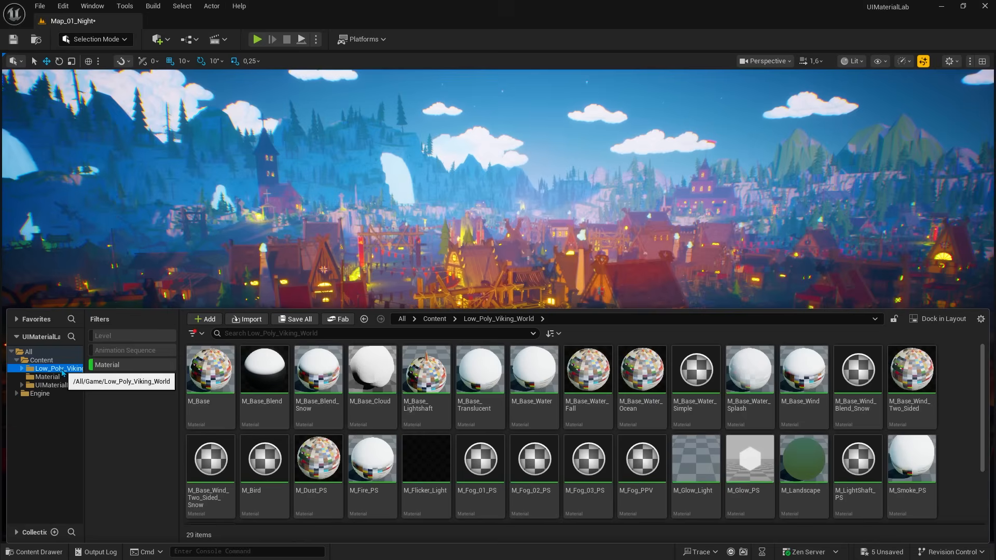
pyautogui.click(55, 385)
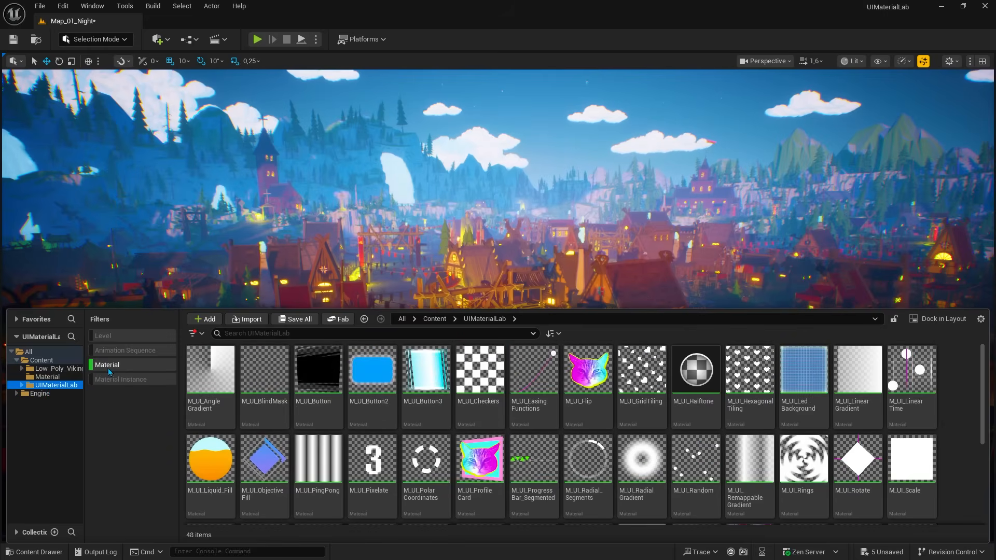
# Step: Switch the asset filter to material instances, and browse those in UIMaterialLab and Low_Poly_Viking_World
pyautogui.click(106, 365)
pyautogui.click(107, 379)
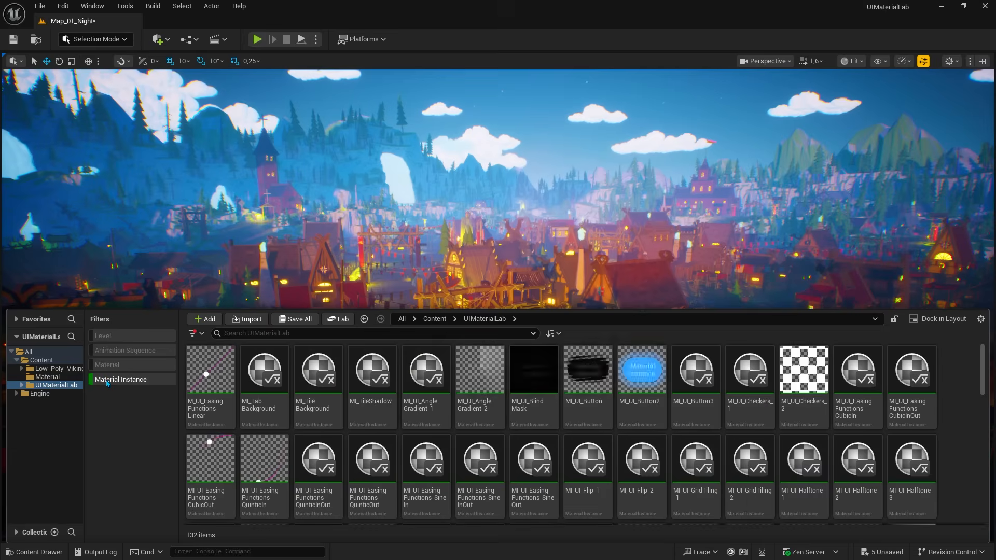
pyautogui.click(54, 369)
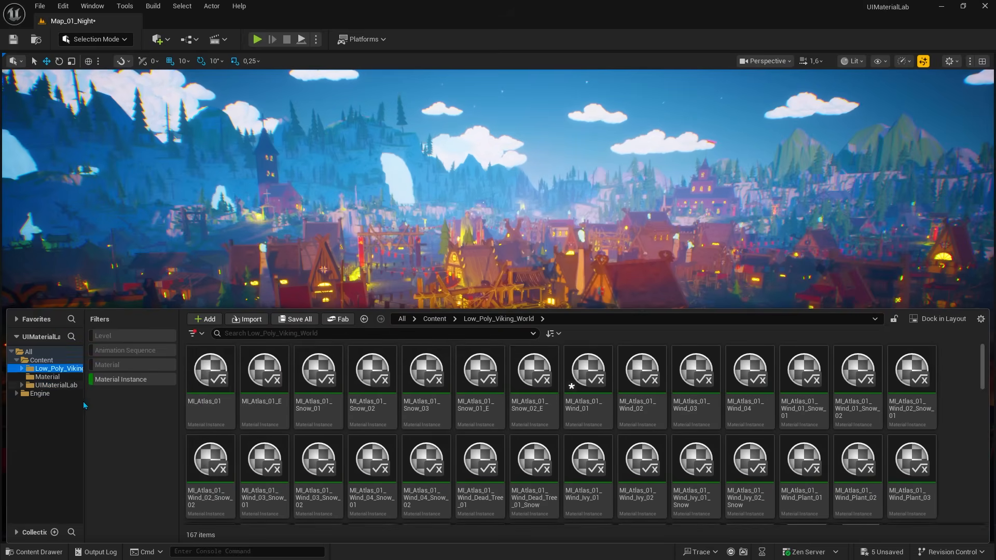
# Step: Filter Low_Poly_Viking_World to materials only, and open M_Base to examine its material graph
pyautogui.click(128, 379)
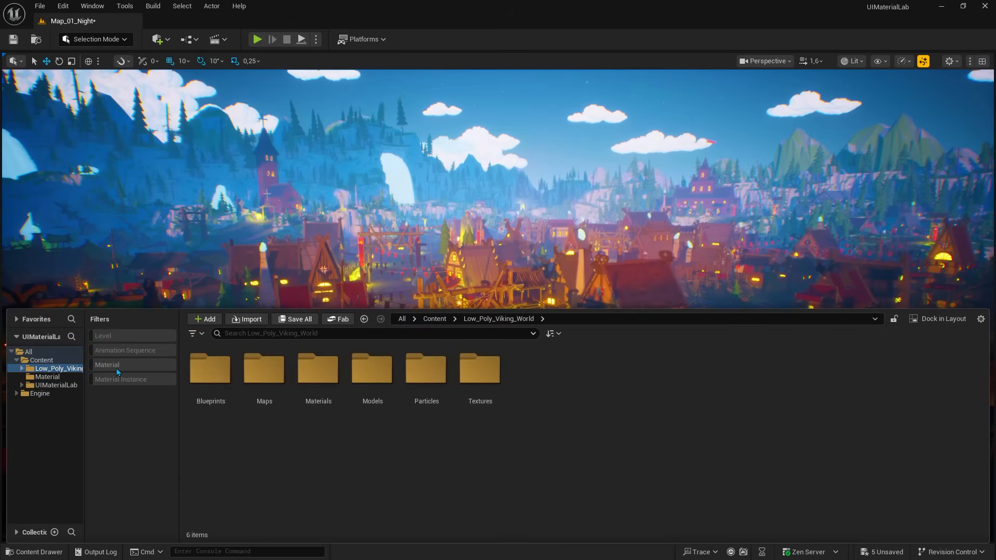
pyautogui.click(117, 367)
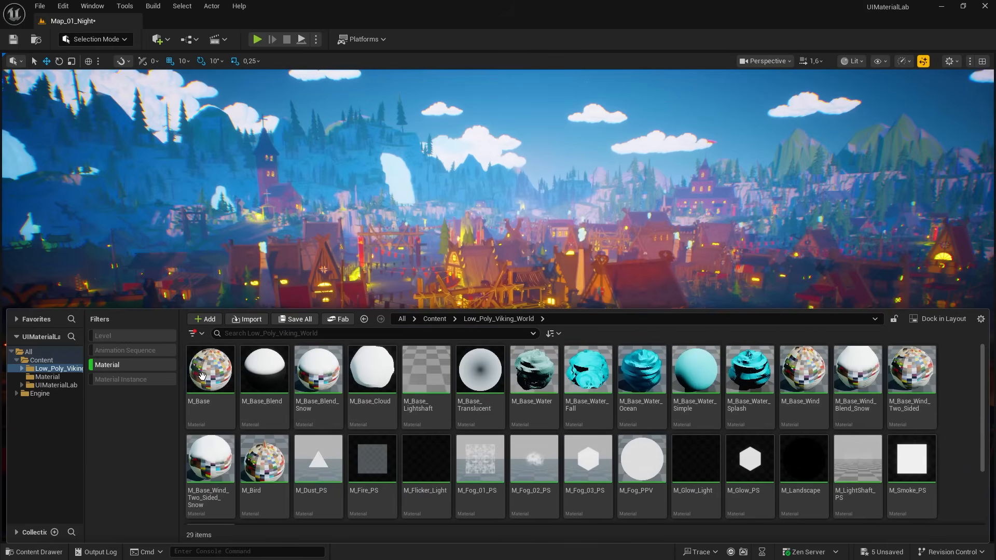
pyautogui.click(216, 420)
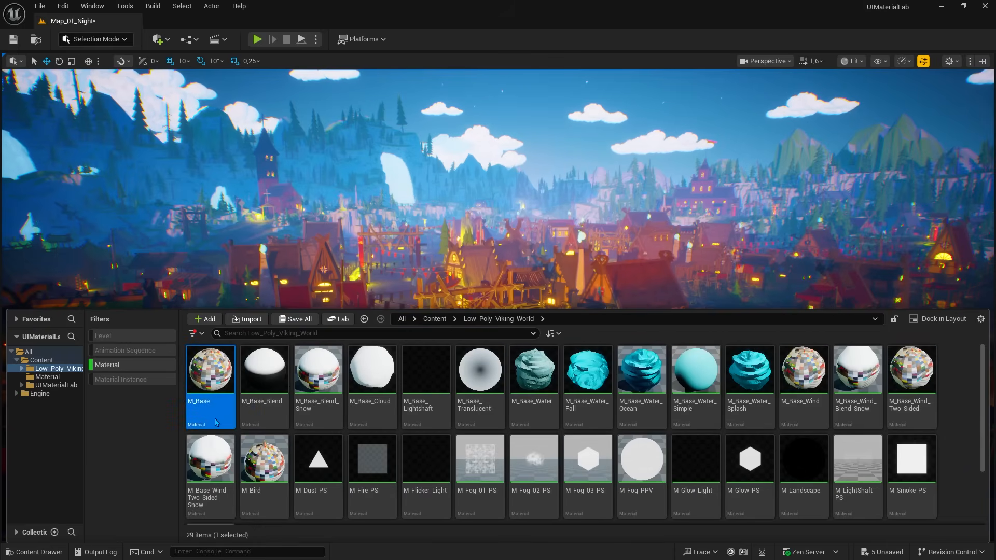
pyautogui.doubleClick(214, 417)
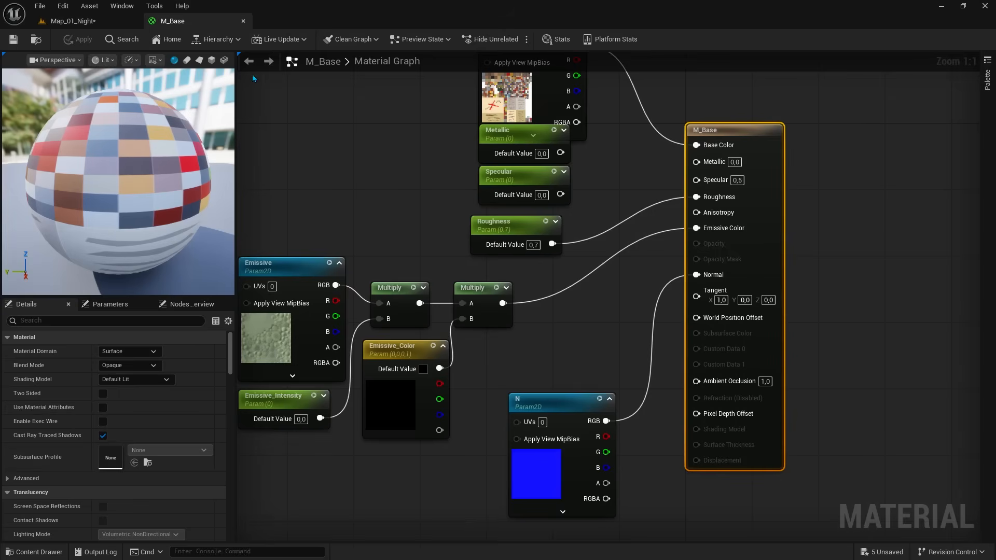
pyautogui.moveTo(319, 139); pyautogui.dragTo(387, 195, button='right')
pyautogui.scroll(-1, 376, 170)
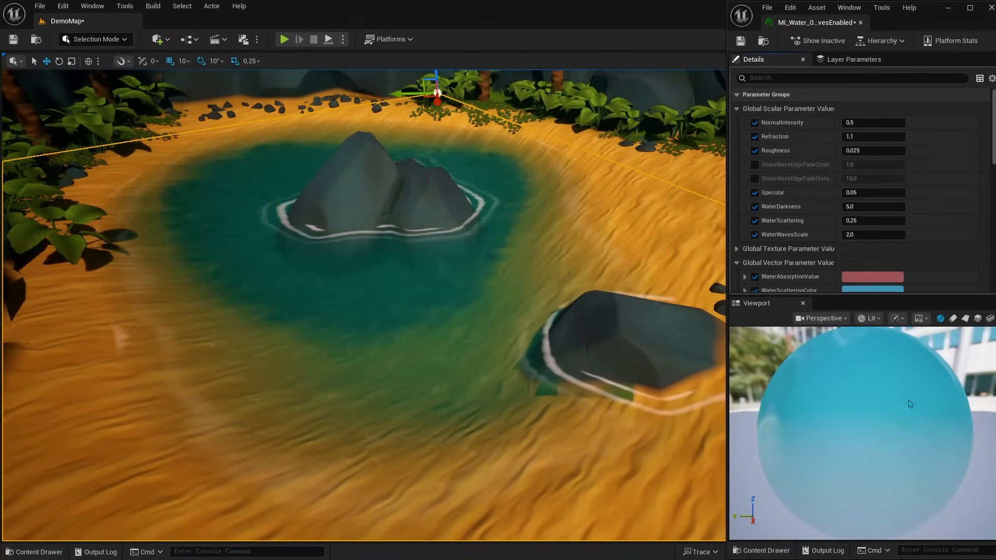
# Step: Raise the water material instance's Refraction to about 2.56 and its Specular to about 2.84
pyautogui.moveTo(875, 137); pyautogui.dragTo(898, 137)
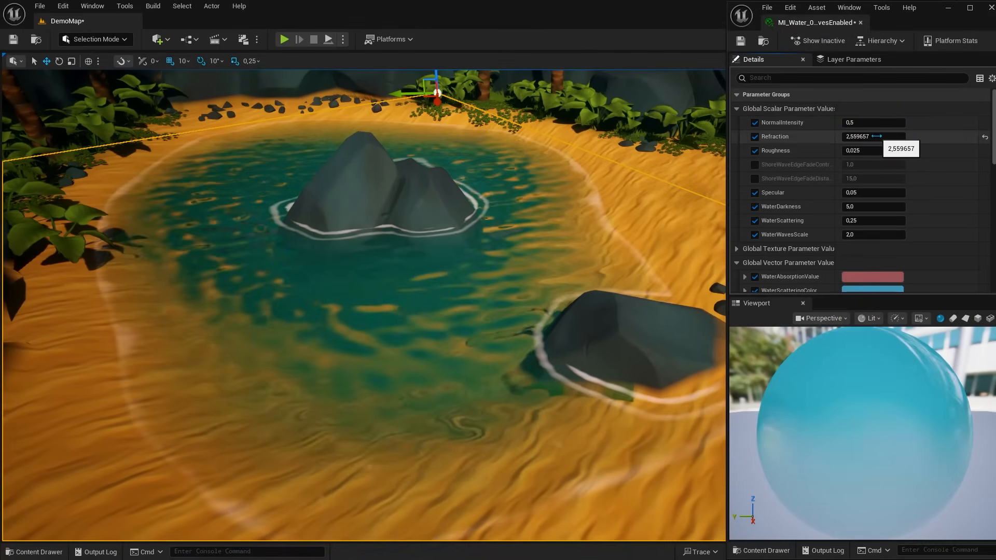
pyautogui.moveTo(877, 192)
pyautogui.mouseDown()
pyautogui.moveTo(898, 193)
pyautogui.moveTo(881, 192)
pyautogui.mouseUp()
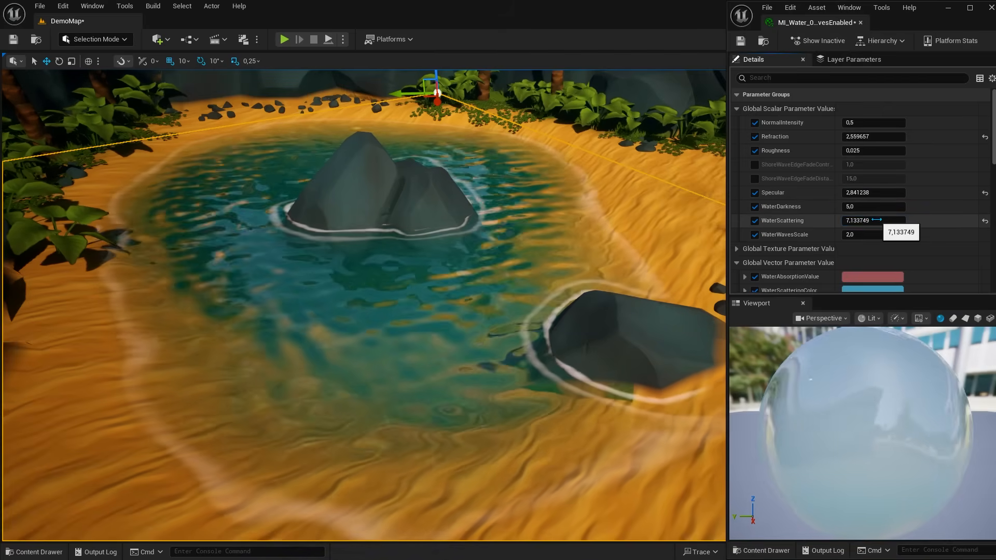
# Step: Raise the water material instance's WaterDarkness to about 60.76
pyautogui.moveTo(862, 206); pyautogui.dragTo(892, 206)
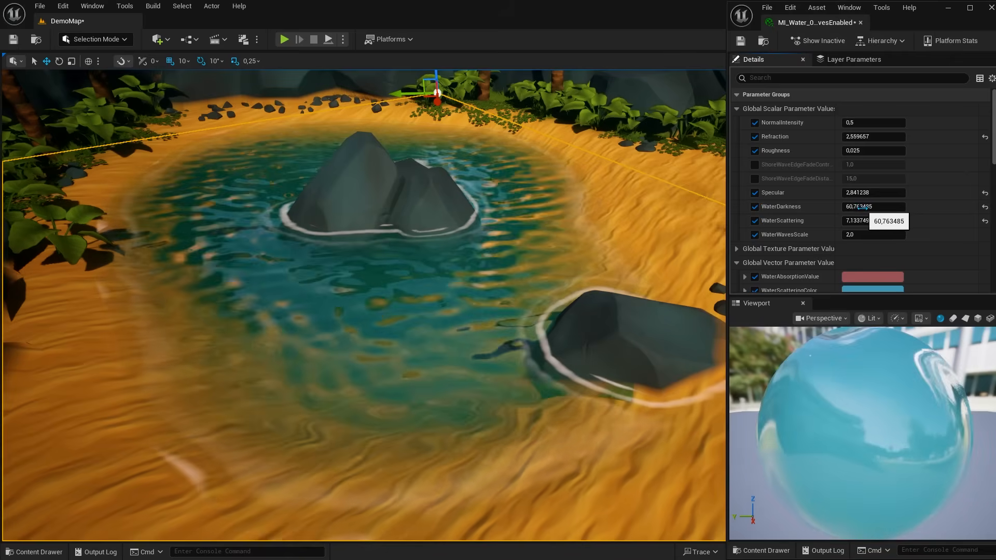
pyautogui.moveTo(591, 215); pyautogui.dragTo(571, 201, button='right')
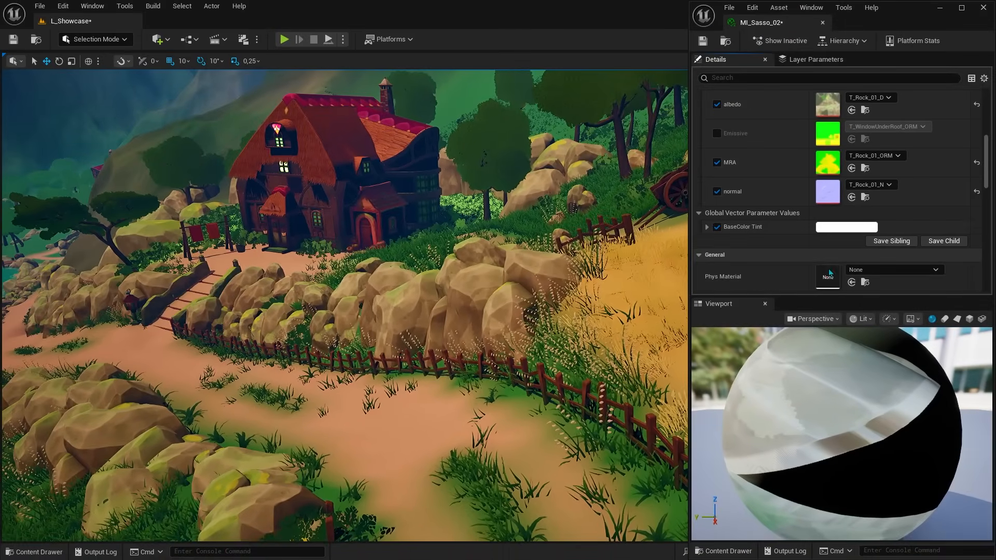
# Step: Set the rock material instance's BaseColor Tint to a light blue, hex C2D0FF
pyautogui.click(846, 227)
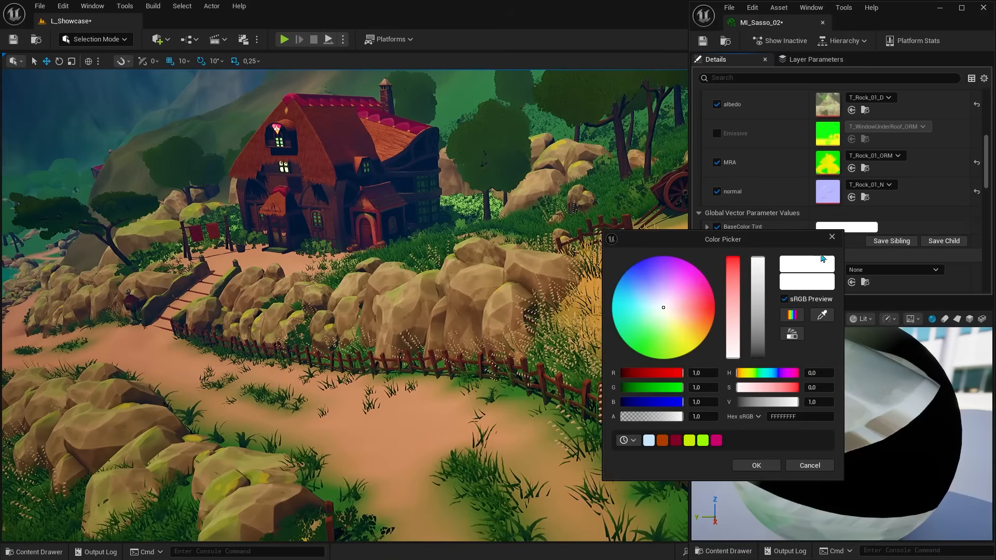
pyautogui.click(684, 310)
pyautogui.moveTo(684, 310)
pyautogui.mouseDown()
pyautogui.moveTo(670, 280)
pyautogui.moveTo(627, 286)
pyautogui.moveTo(647, 288)
pyautogui.mouseUp()
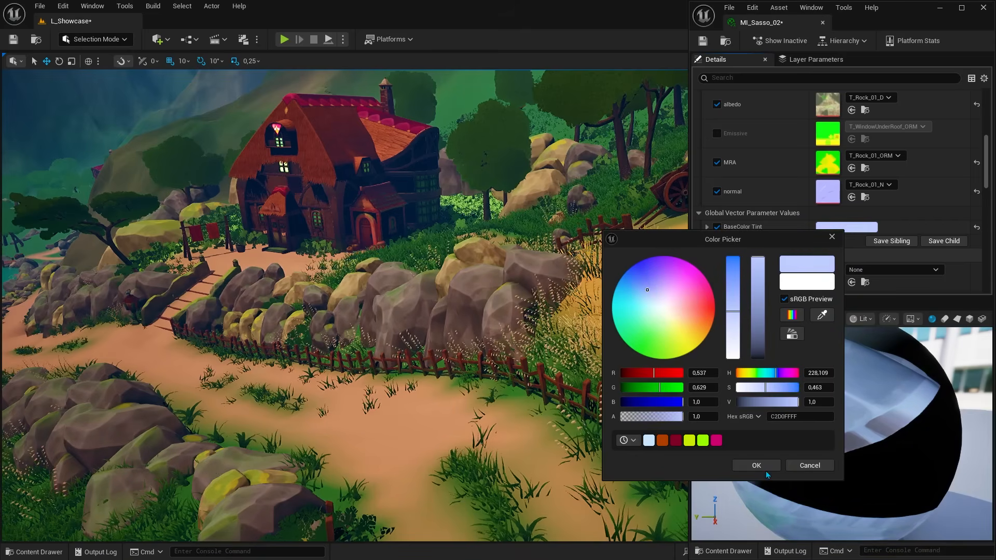
pyautogui.click(766, 469)
# Step: Adjust the rock instance's scalar parameters: reset Tile to its default, lower roughness to about -12.36, and raise metallic and normalintensity
pyautogui.scroll(5, 733, 196)
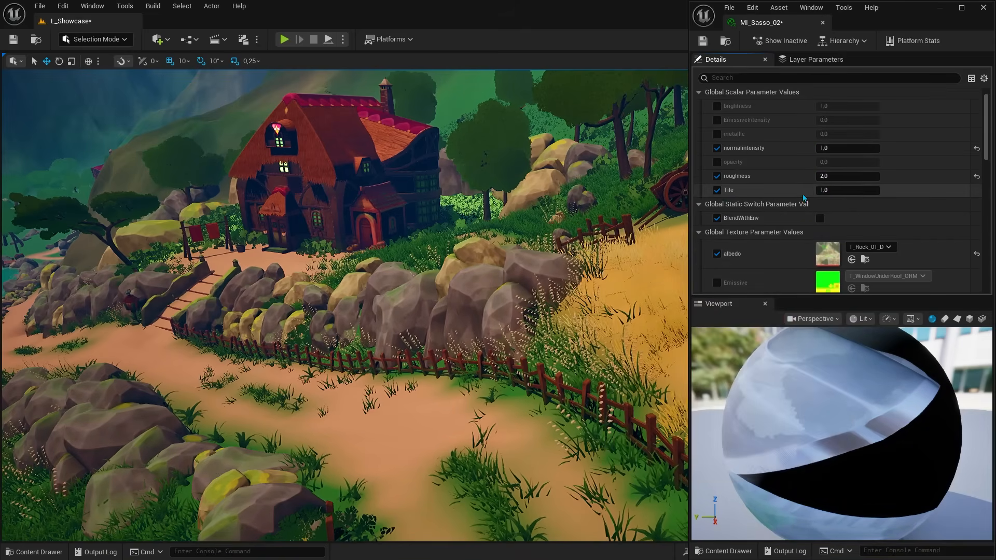
pyautogui.moveTo(830, 190); pyautogui.dragTo(809, 176)
pyautogui.click(977, 191)
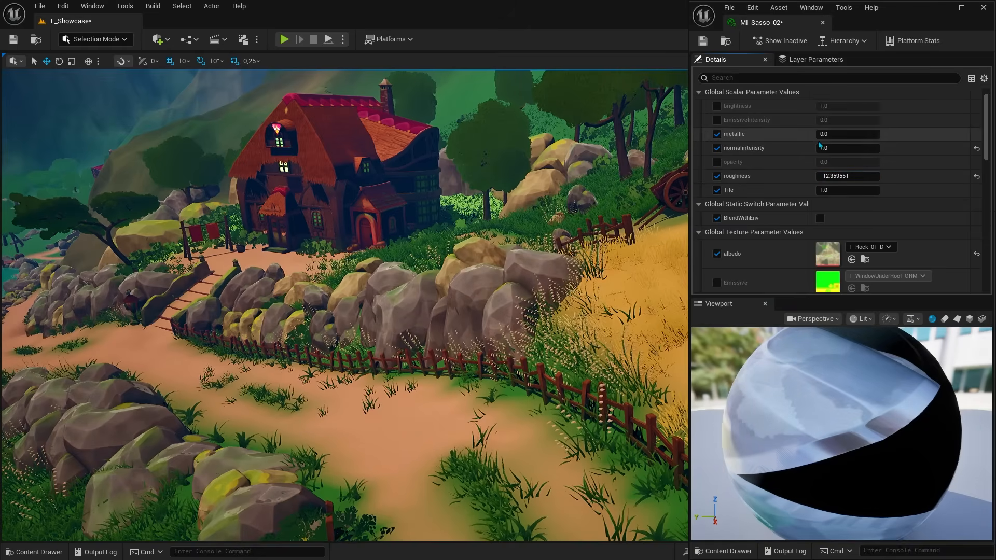
pyautogui.moveTo(822, 133)
pyautogui.mouseDown()
pyautogui.moveTo(833, 133)
pyautogui.moveTo(836, 147)
pyautogui.mouseUp()
# Step: Change the rock instance's BaseColor Tint to a saturated yellow, hex FFF000
pyautogui.scroll(-4, 867, 170)
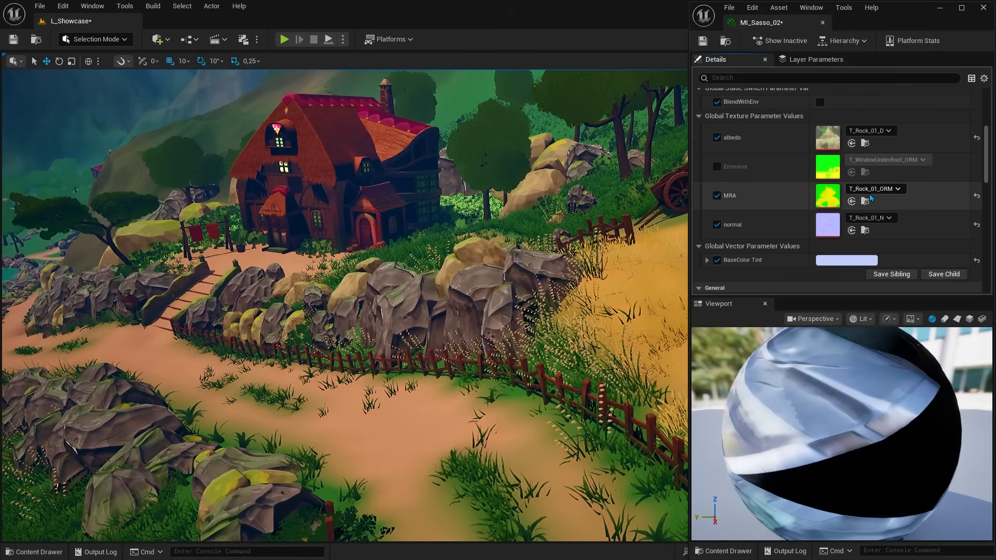
pyautogui.click(847, 260)
pyautogui.moveTo(690, 363)
pyautogui.mouseDown()
pyautogui.moveTo(706, 360)
pyautogui.moveTo(656, 387)
pyautogui.moveTo(695, 376)
pyautogui.mouseUp()
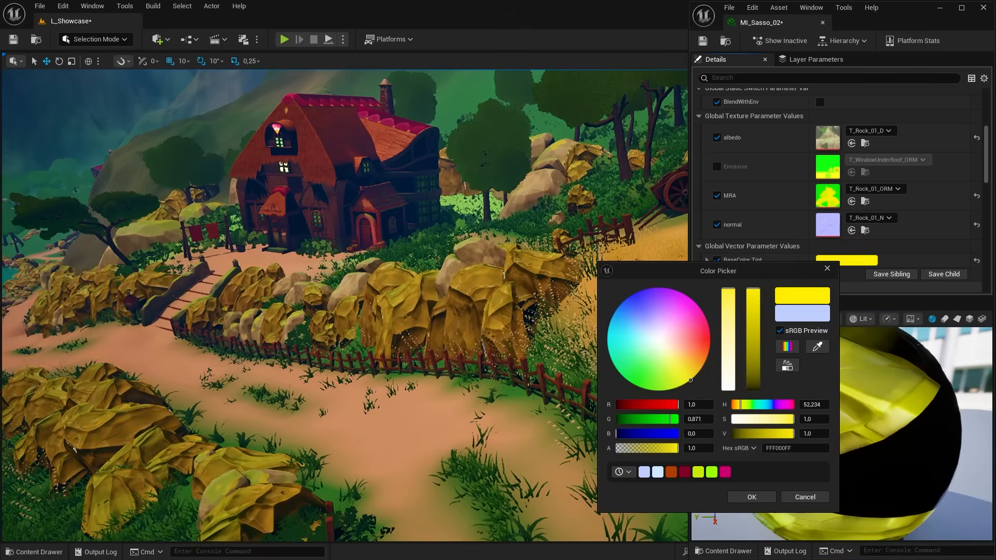
pyautogui.click(750, 498)
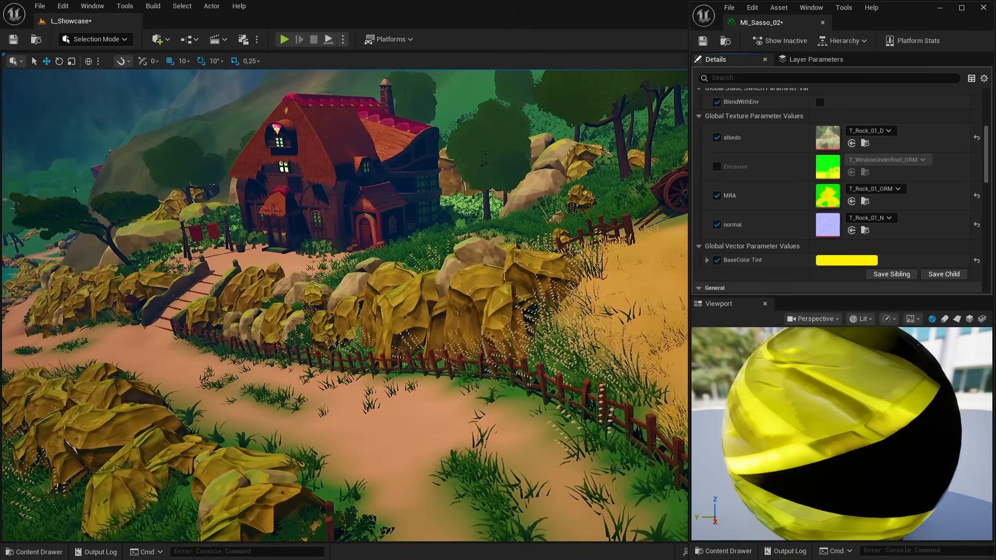
pyautogui.press('w')
pyautogui.moveTo(615, 469); pyautogui.dragTo(680, 462, button='right')
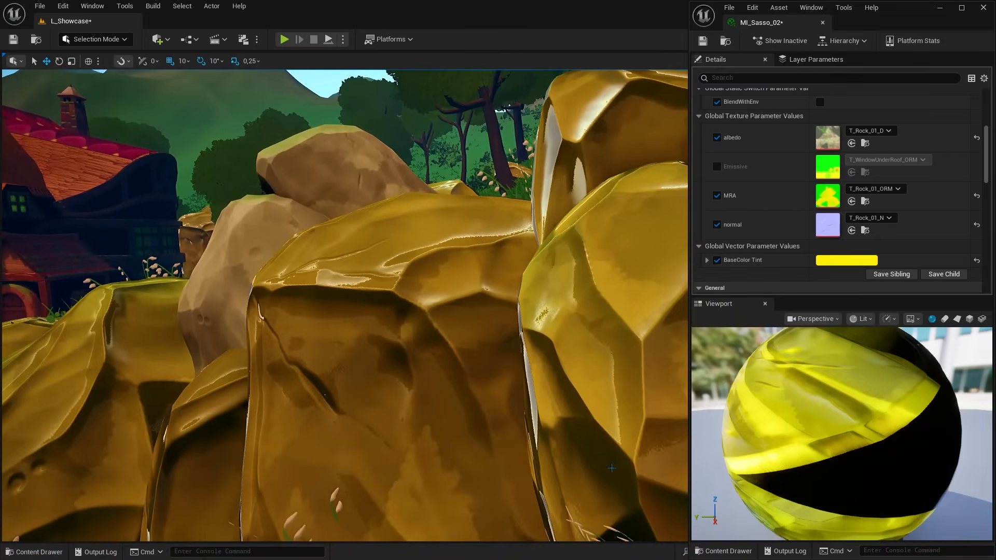
pyautogui.moveTo(612, 469); pyautogui.dragTo(596, 467, button='right')
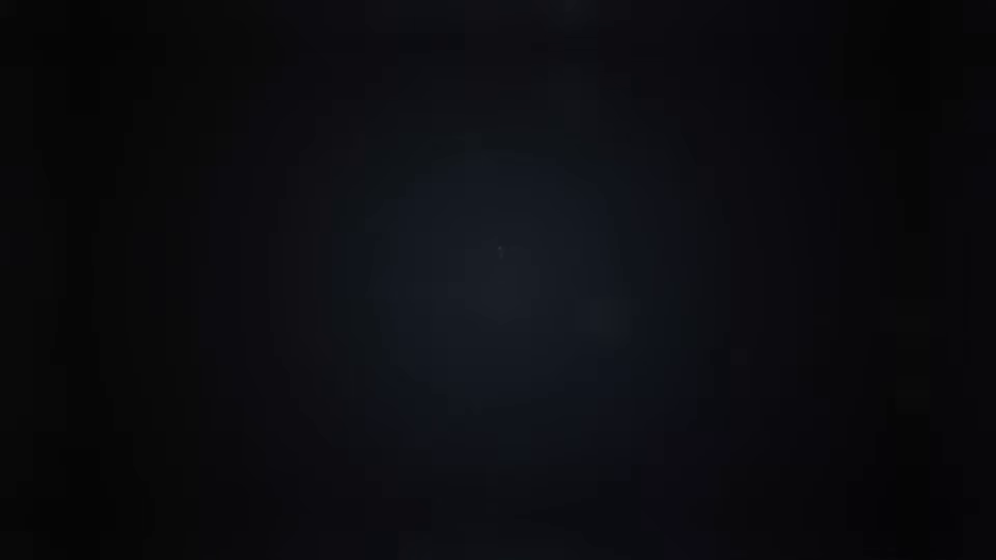